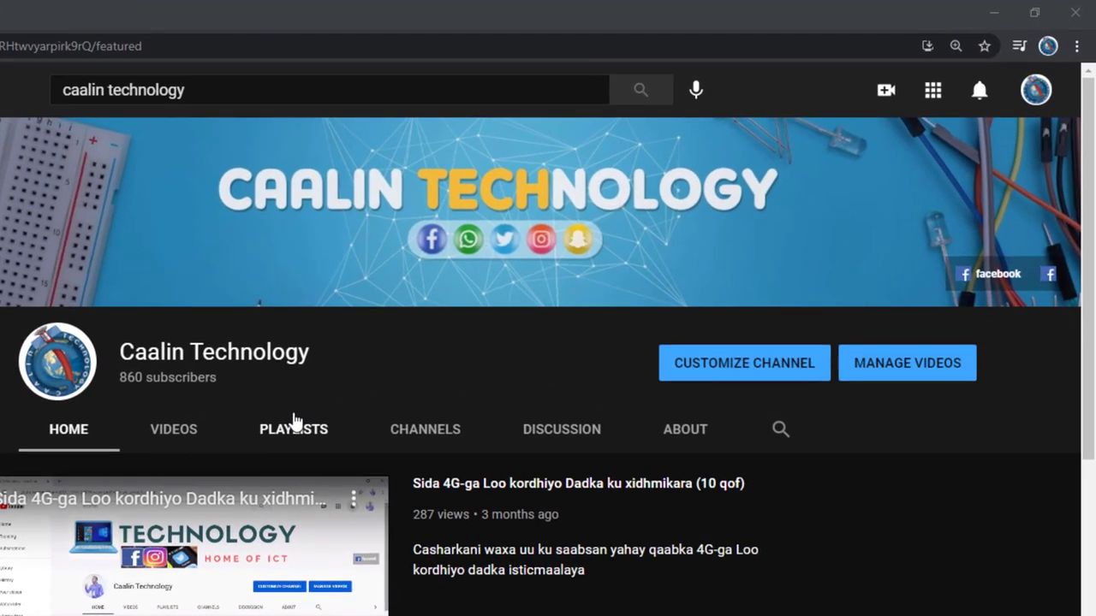
# Start and pause the Quickbooks YouTube playlist, then minimize both Chrome windows.
pyautogui.click(473, 330)
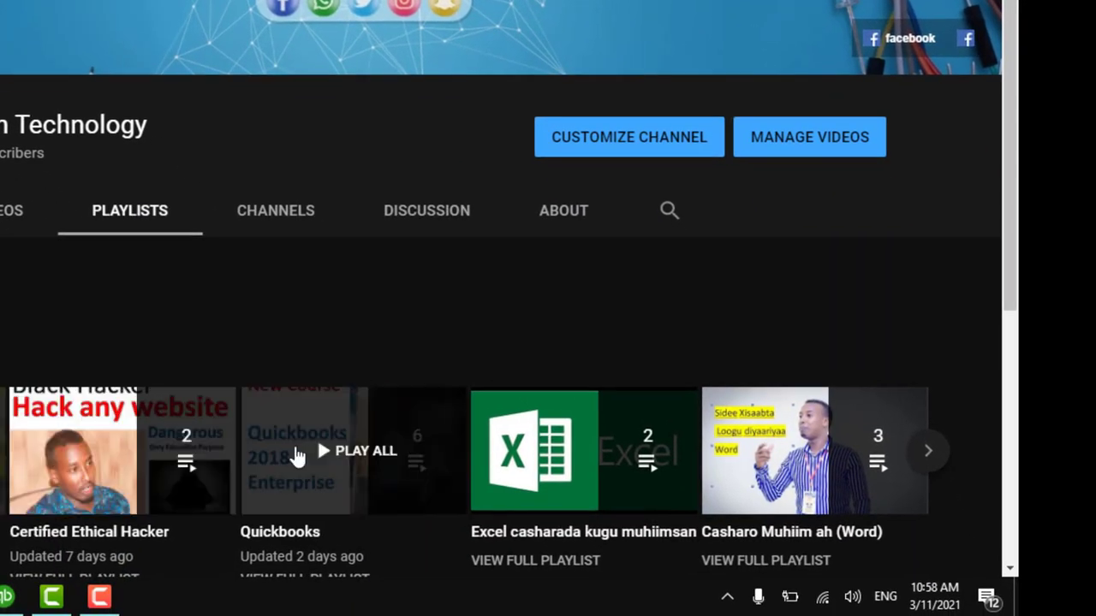
pyautogui.click(319, 467)
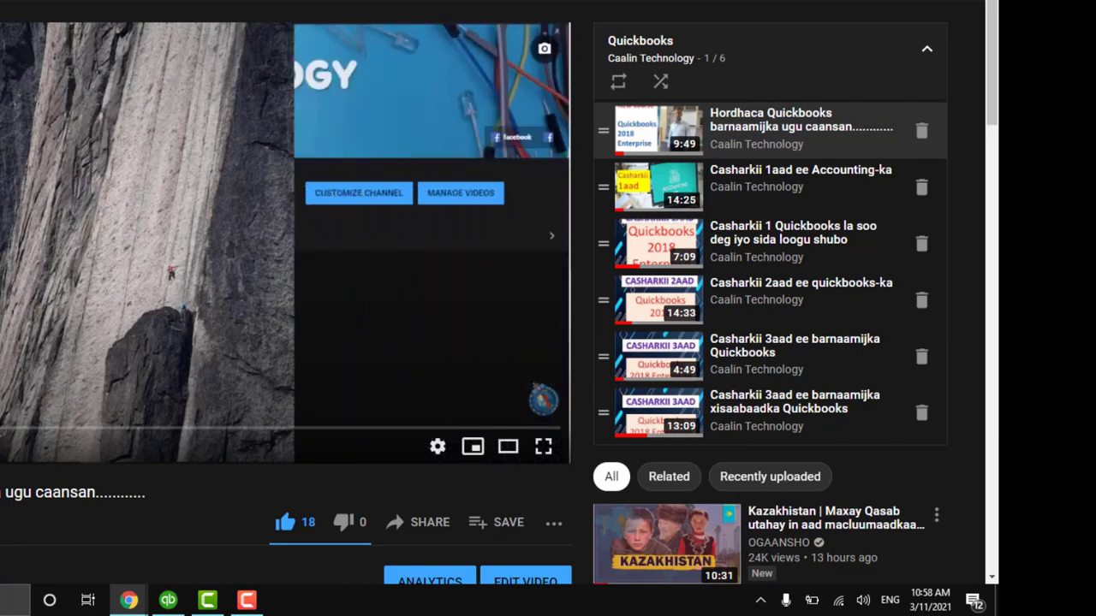
pyautogui.press('space')
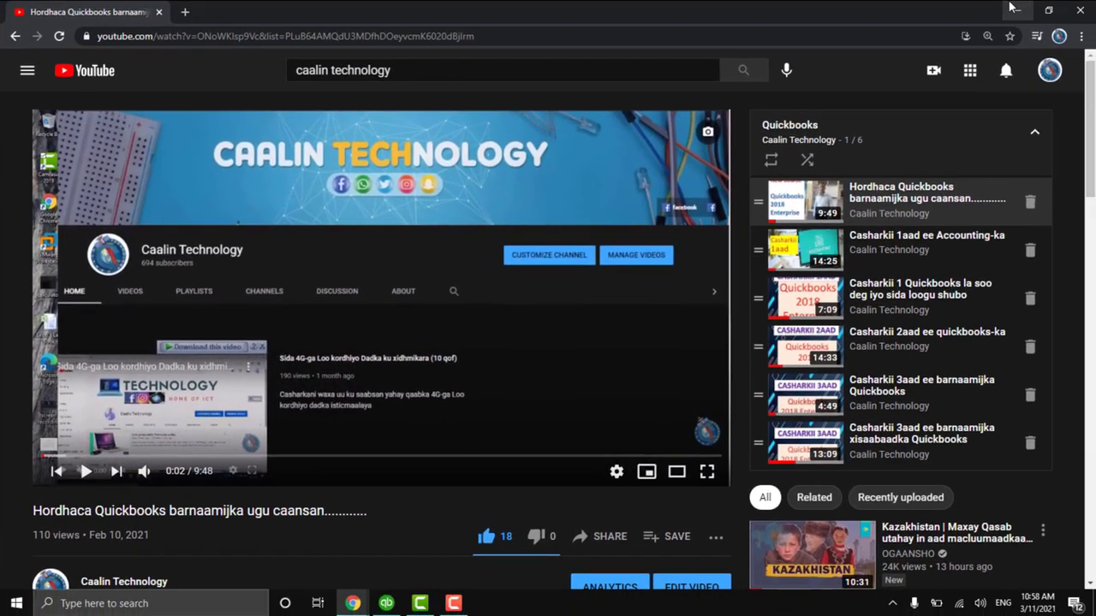
pyautogui.click(1013, 9)
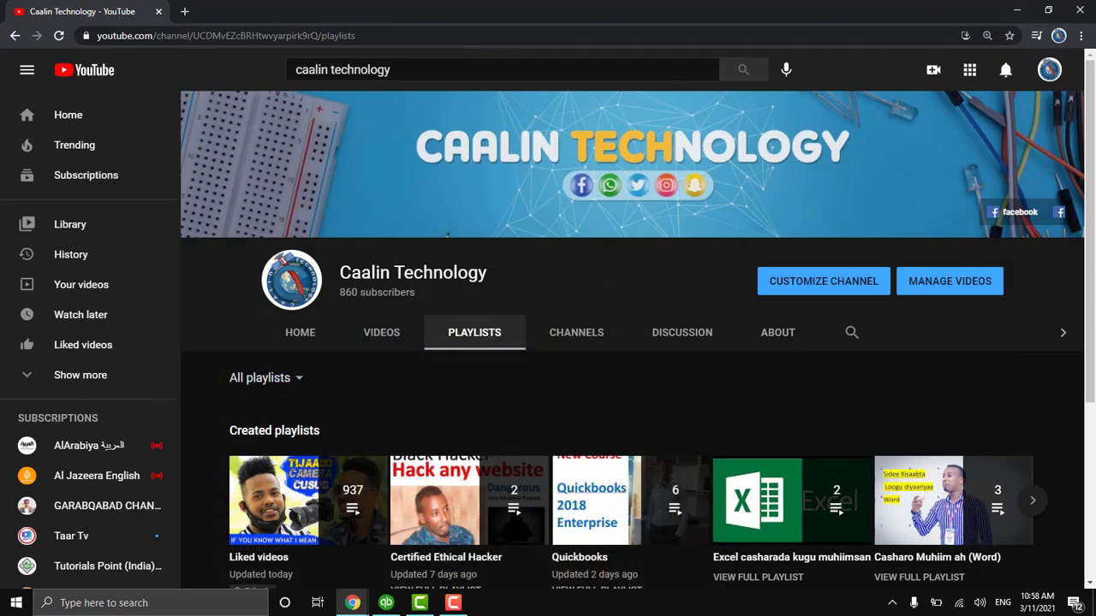
pyautogui.click(1025, 10)
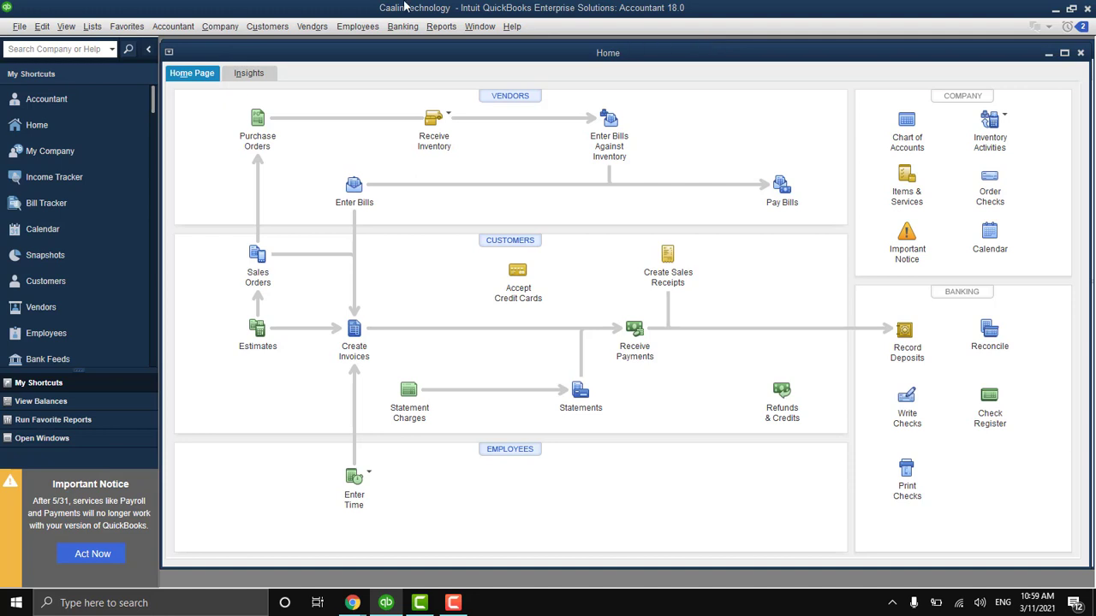
# Open the Customers menu to reach Enter Sales Receipts.
pyautogui.click(268, 28)
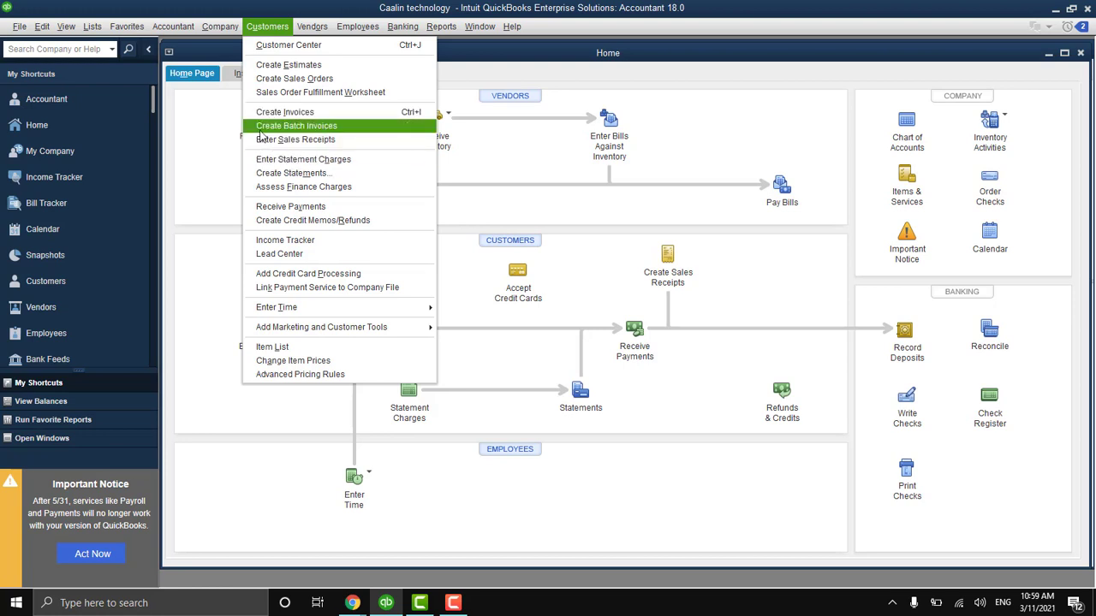
# Open a maximized sales receipt and quick-add the new customer's name as Sold To.
pyautogui.click(336, 148)
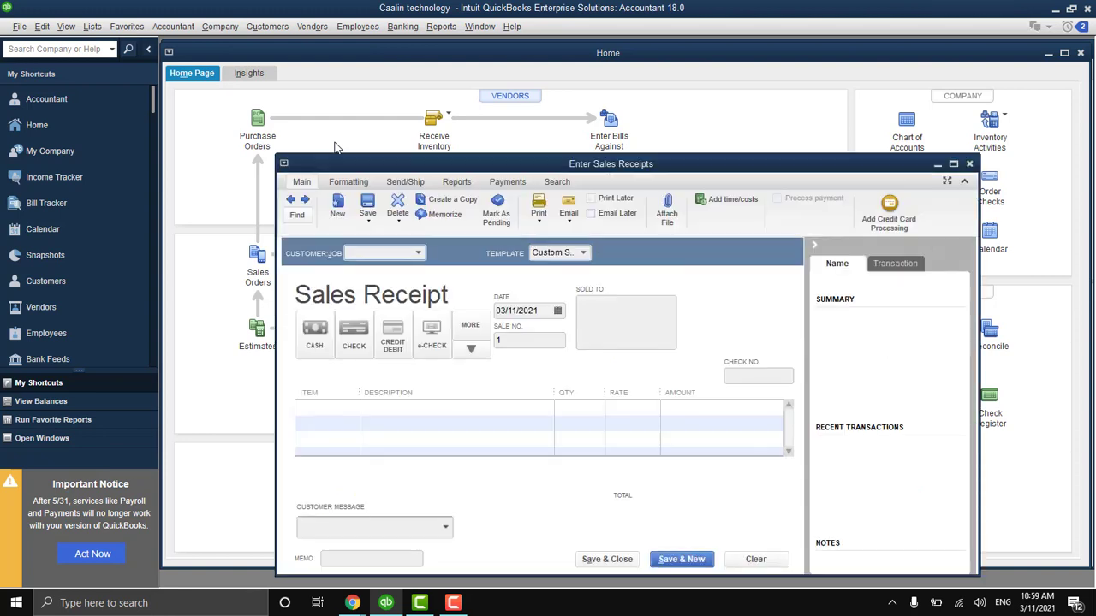
pyautogui.click(954, 165)
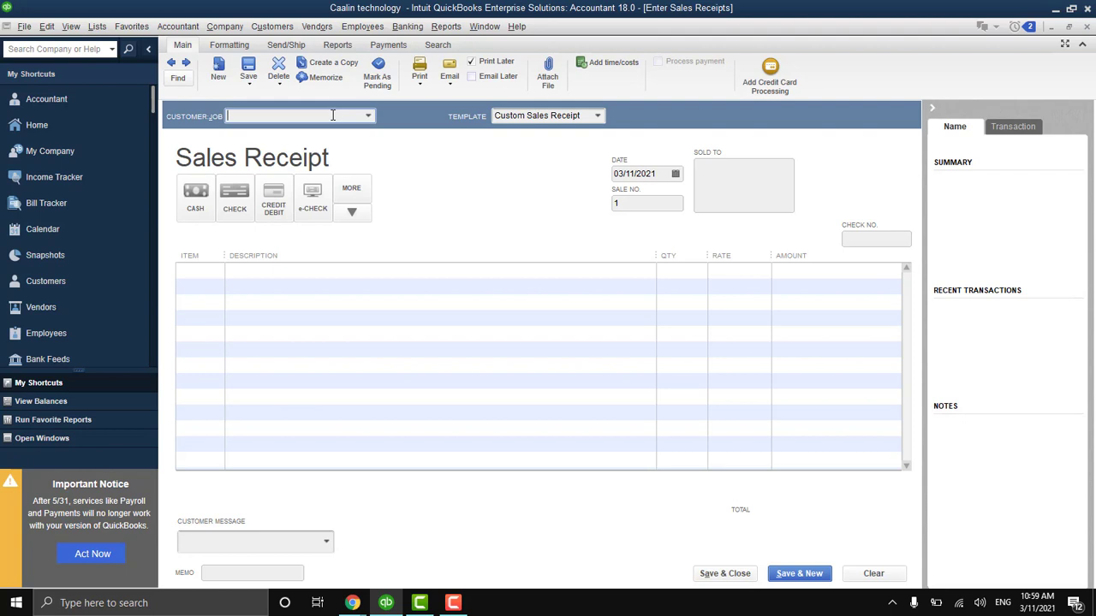
pyautogui.write('c')
pyautogui.press('BackSpace')
pyautogui.write('nuux maxamed')
pyautogui.press('Tab')
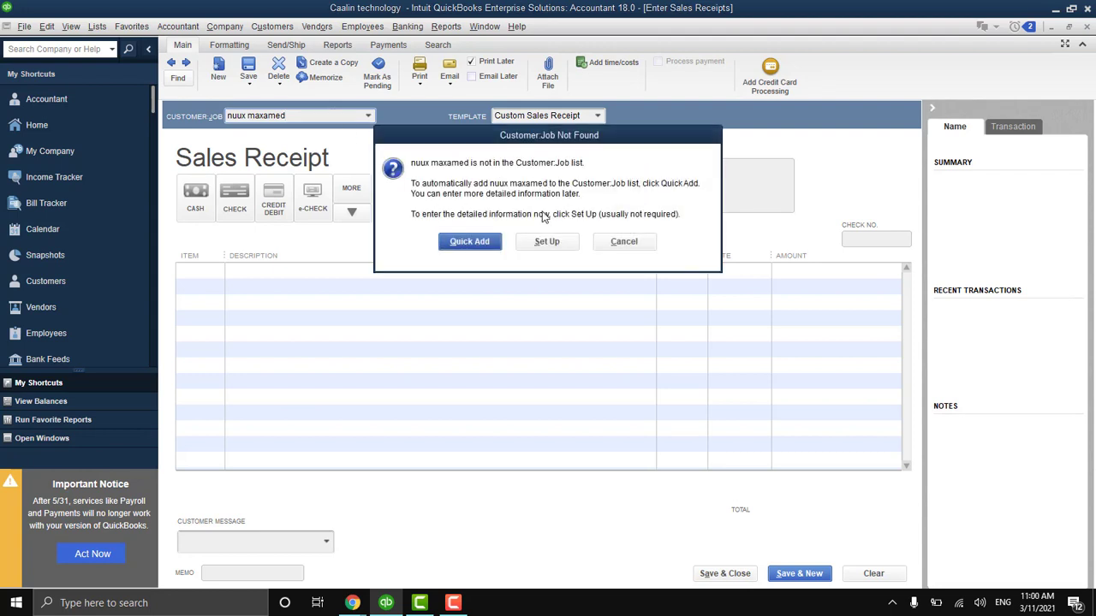
pyautogui.click(467, 243)
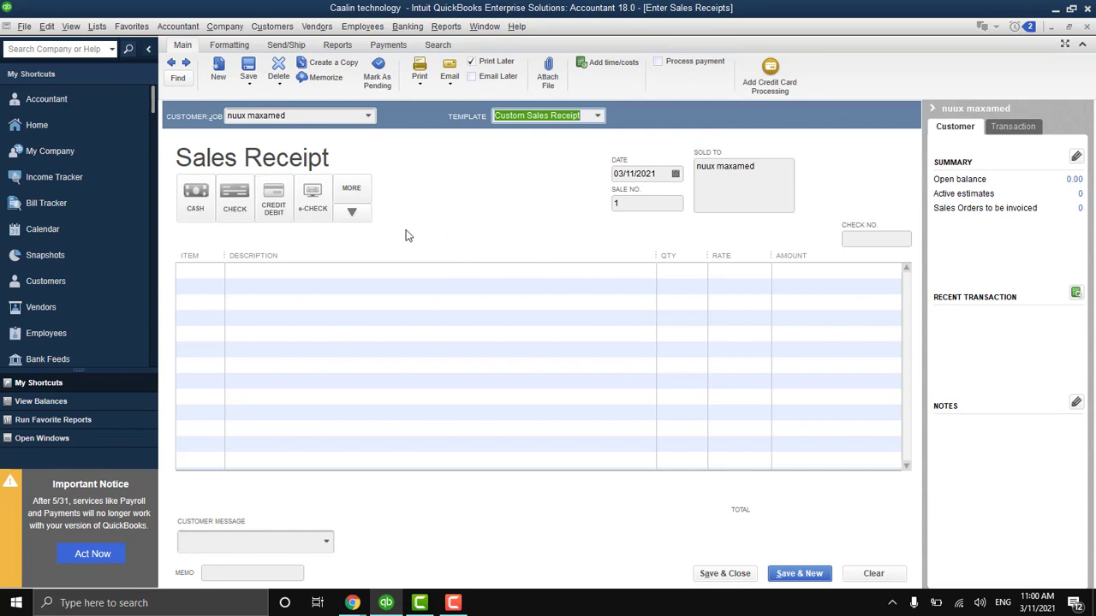
pyautogui.click(206, 272)
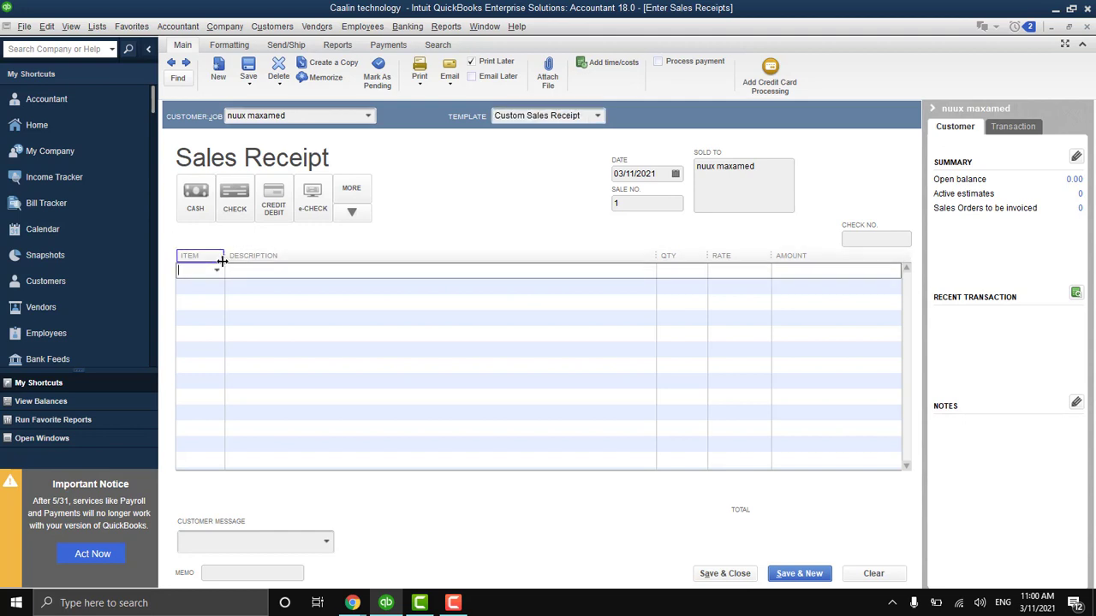
# Sell 3 desktop at 300.00 (900.00 total) after checking stock, and save the receipt.
pyautogui.click(218, 270)
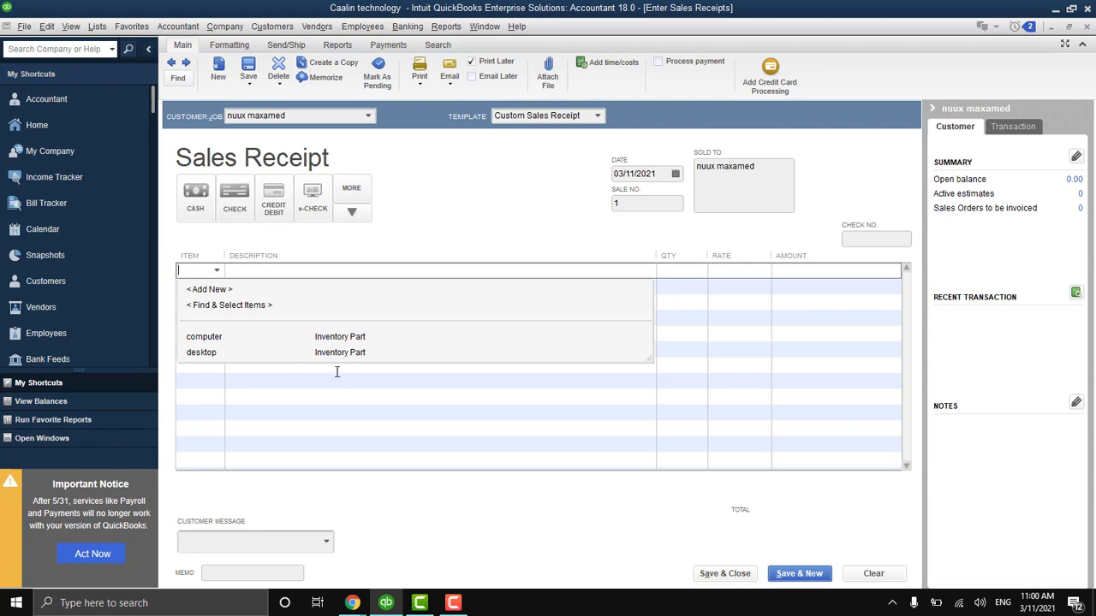
pyautogui.click(251, 354)
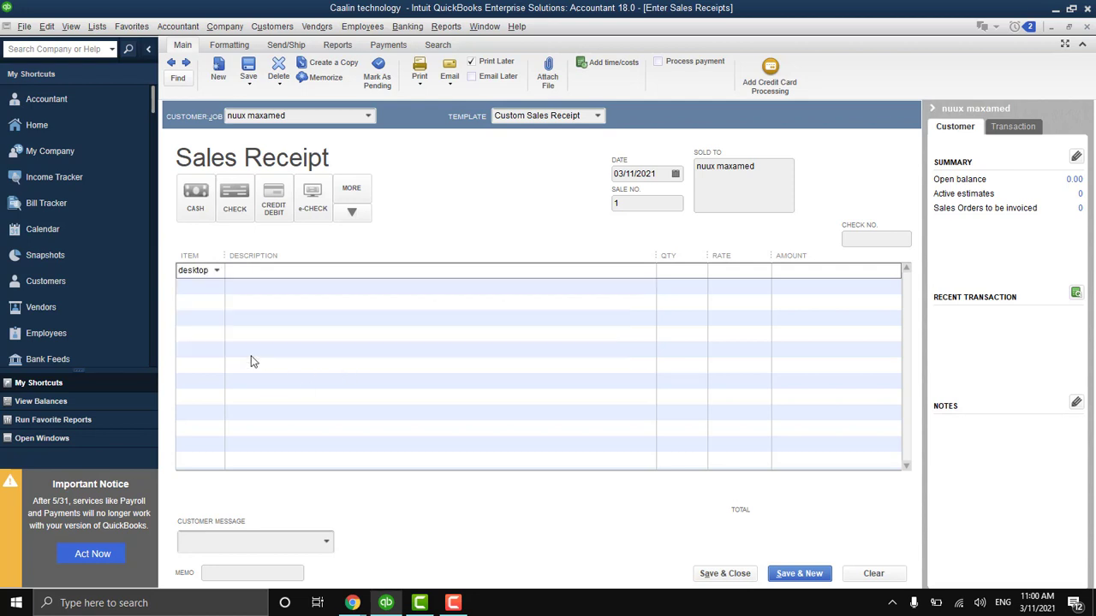
pyautogui.click(671, 272)
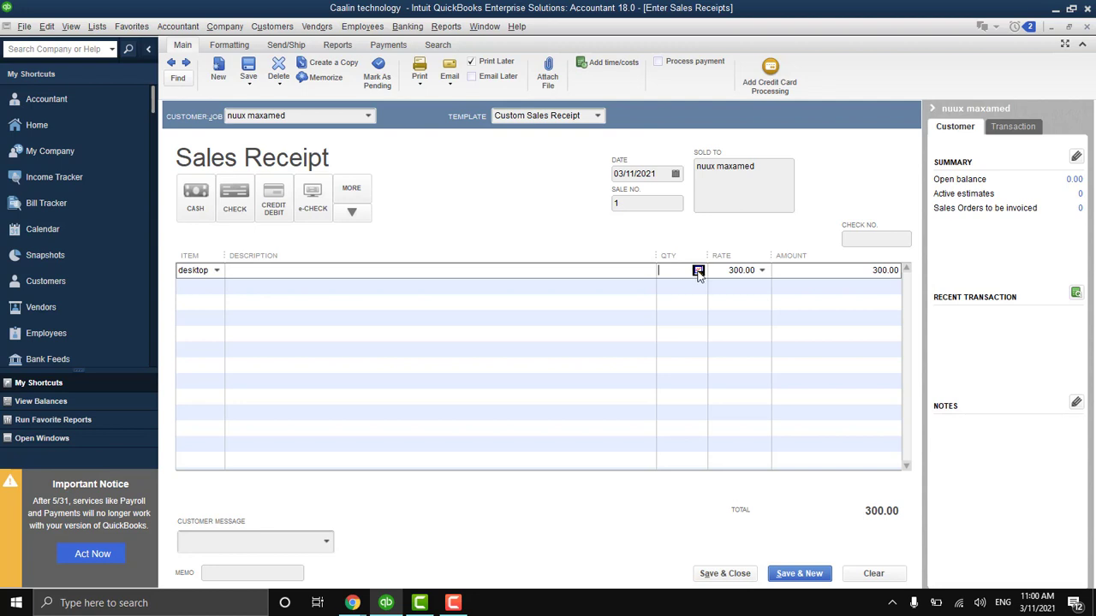
pyautogui.click(700, 272)
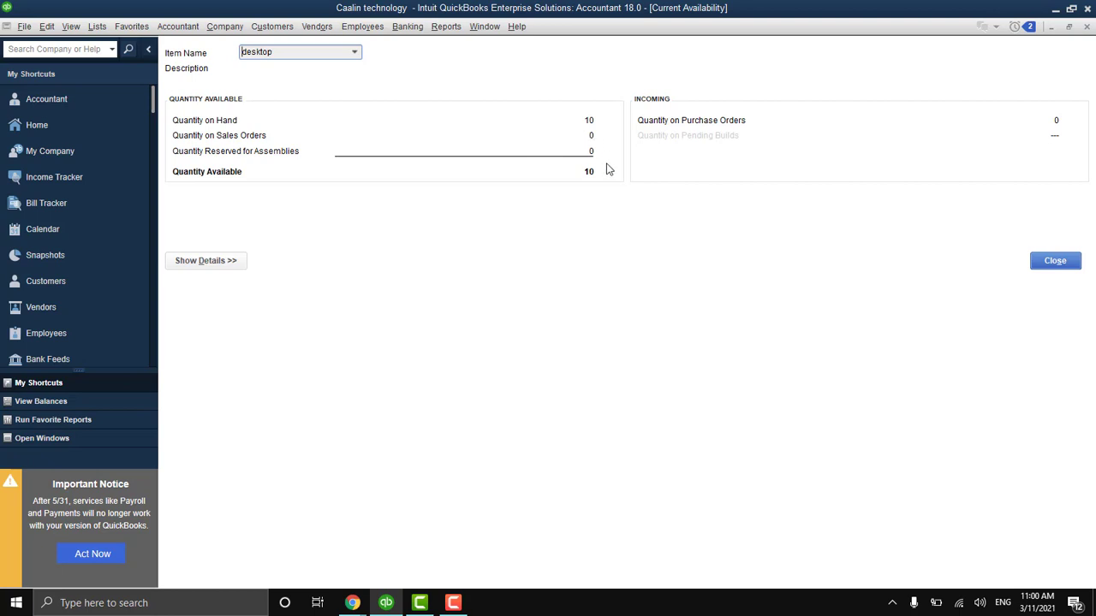
pyautogui.click(1053, 262)
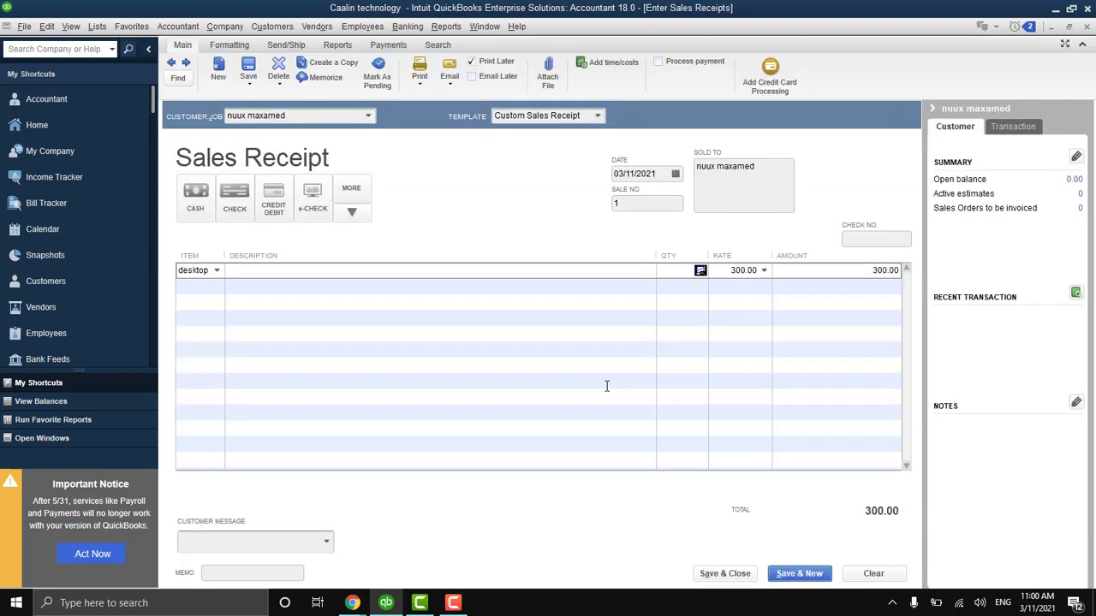
pyautogui.write('2')
pyautogui.click(805, 268)
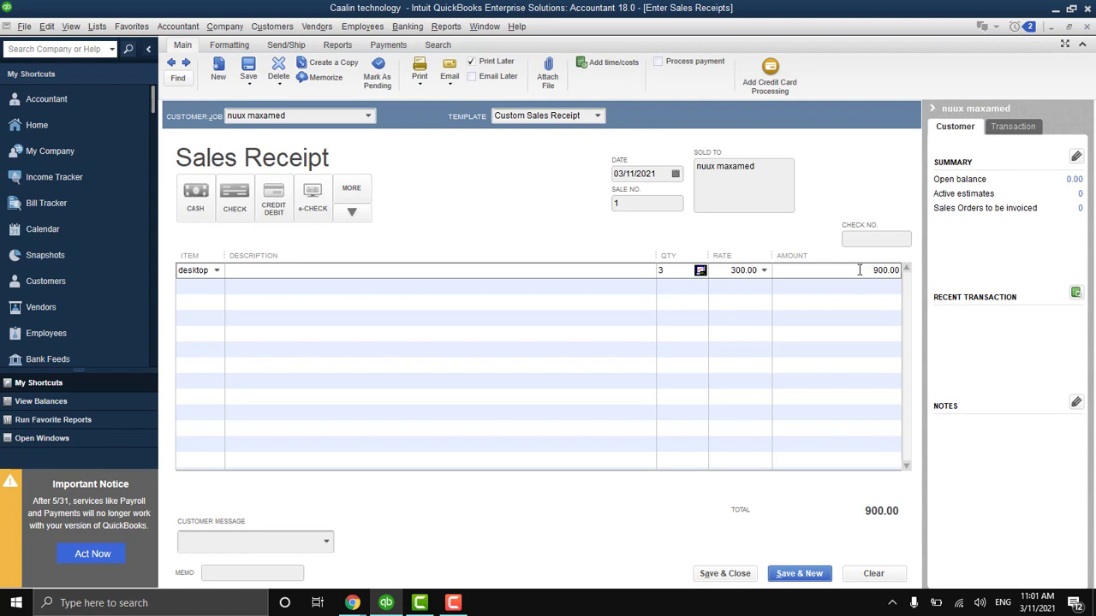
pyautogui.click(728, 580)
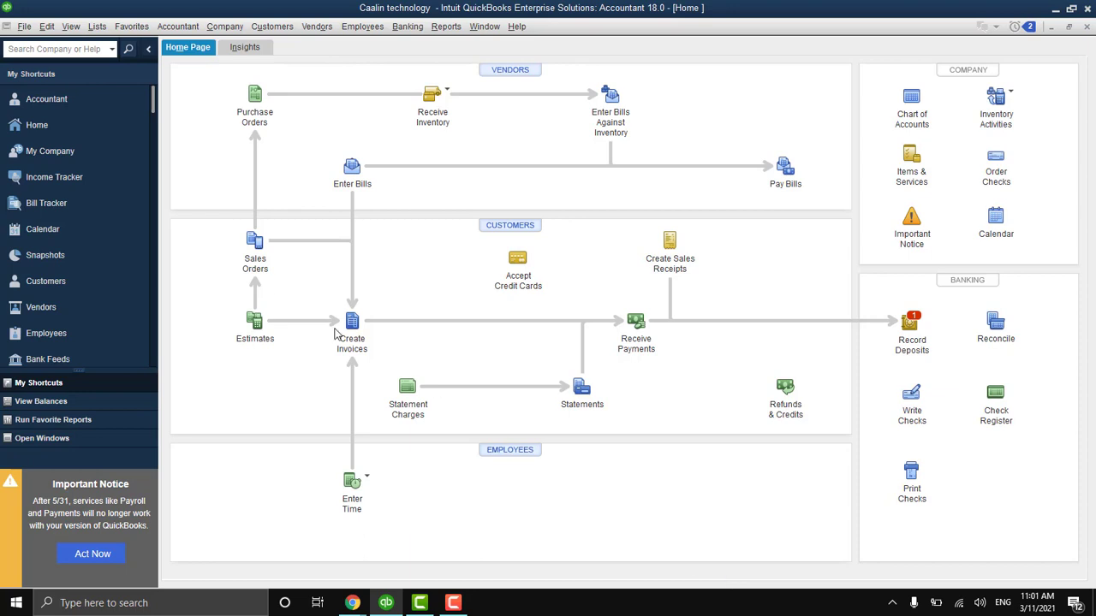
pyautogui.click(446, 27)
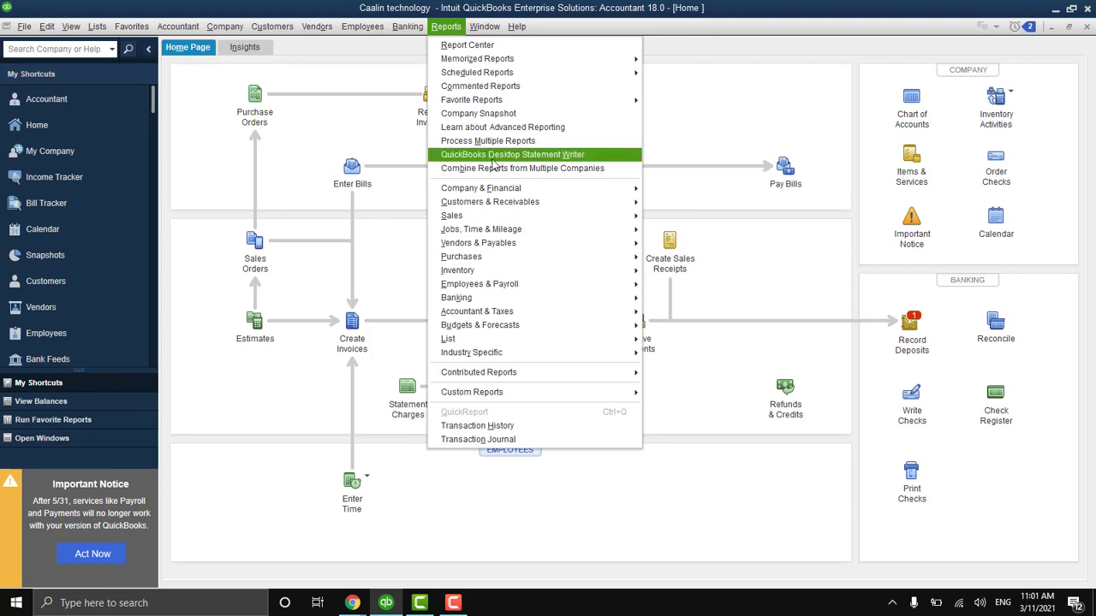
pyautogui.moveTo(541, 192)
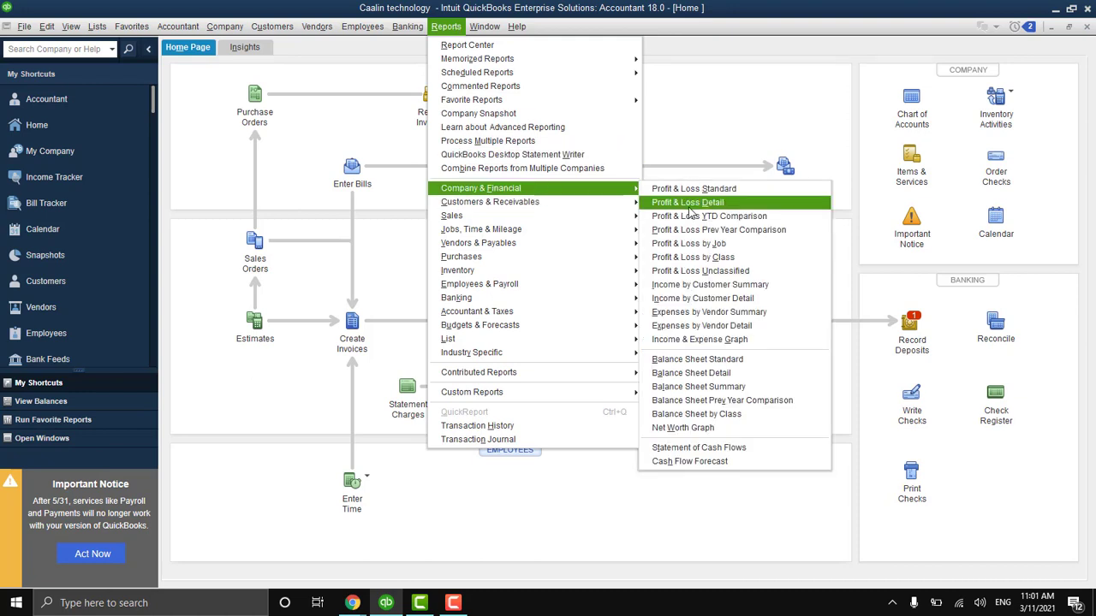
pyautogui.click(700, 359)
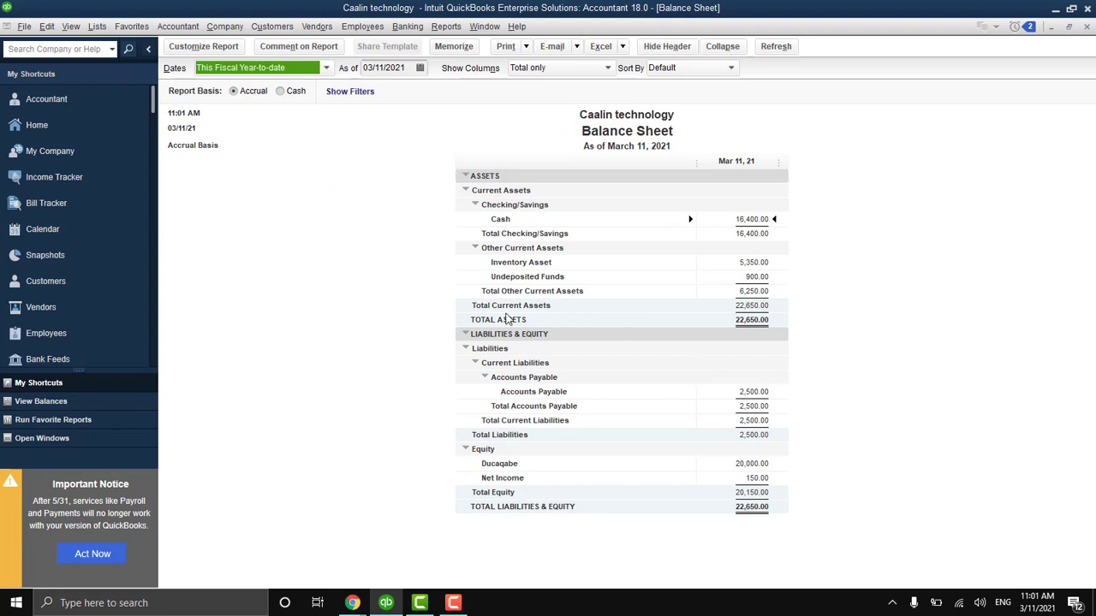
pyautogui.doubleClick(760, 280)
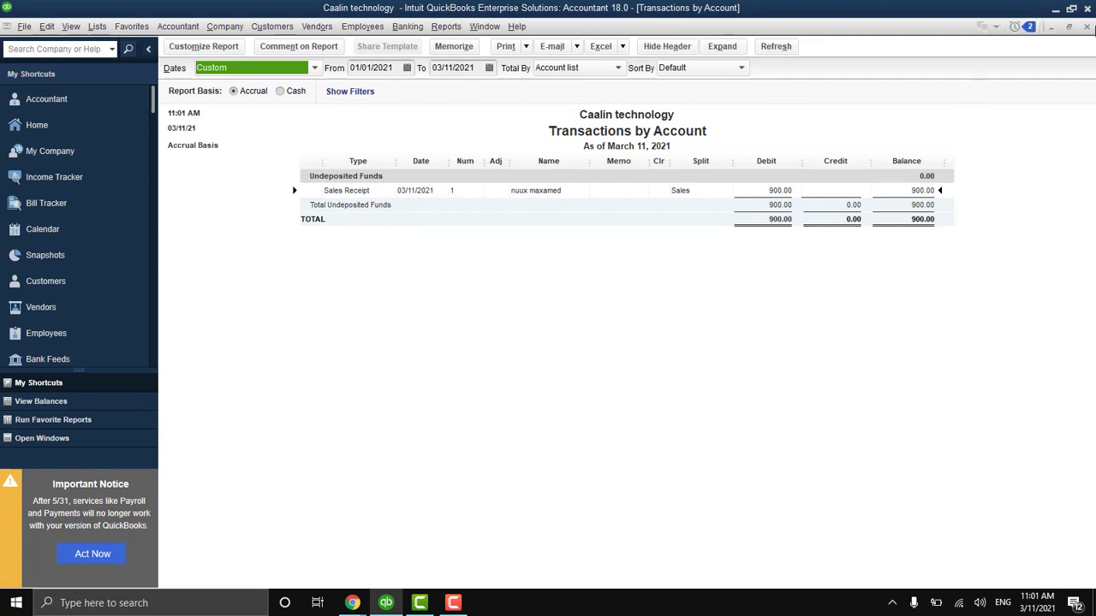
pyautogui.click(1086, 27)
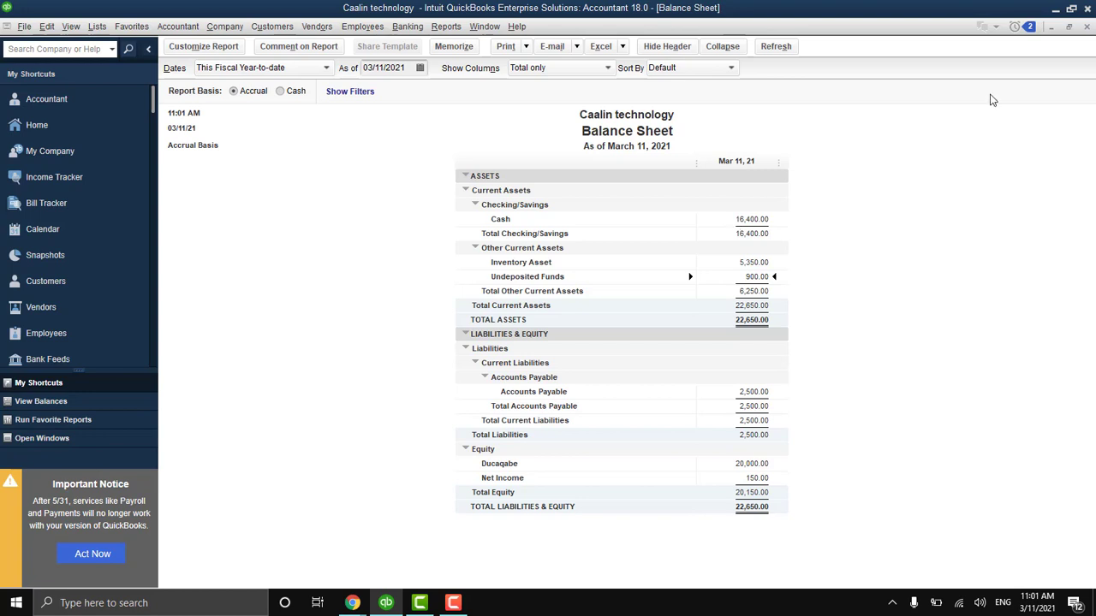
pyautogui.click(1086, 29)
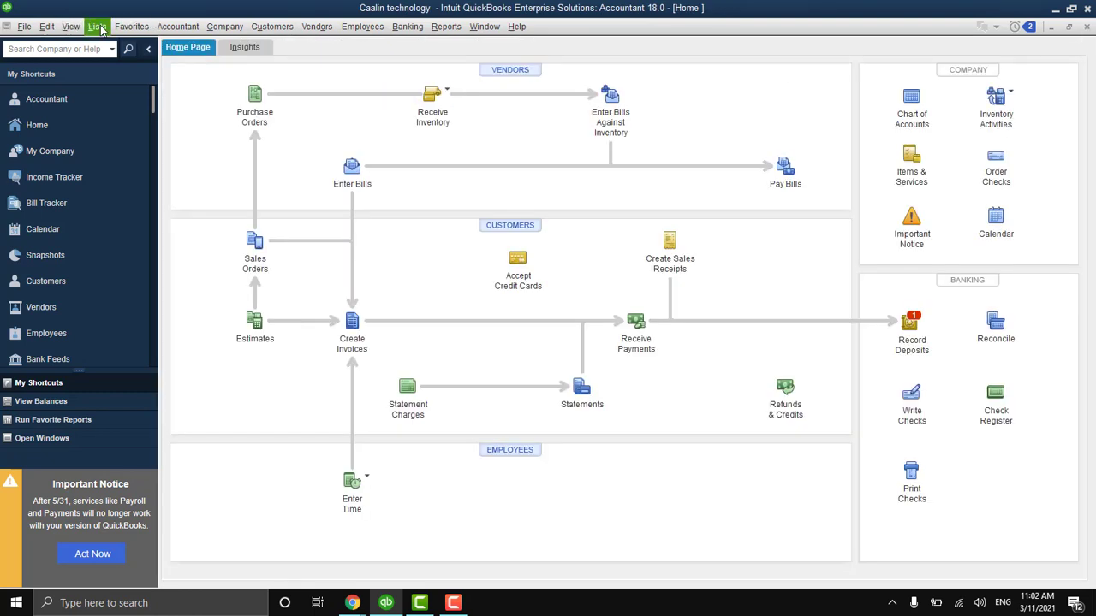
# Create a Zaad bank account from the Chart of Accounts.
pyautogui.click(98, 26)
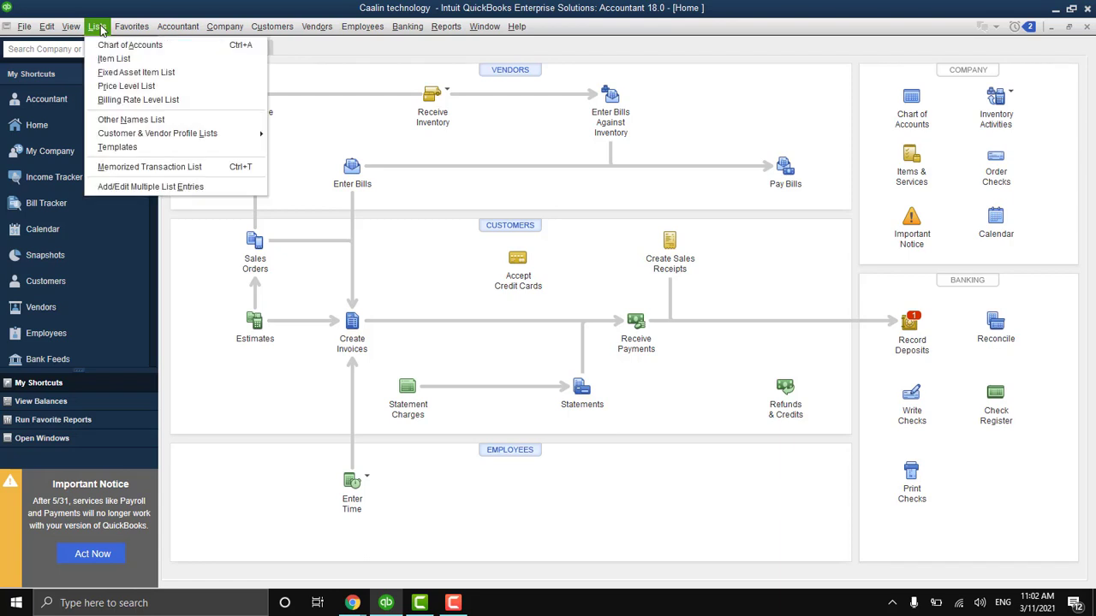
pyautogui.click(156, 47)
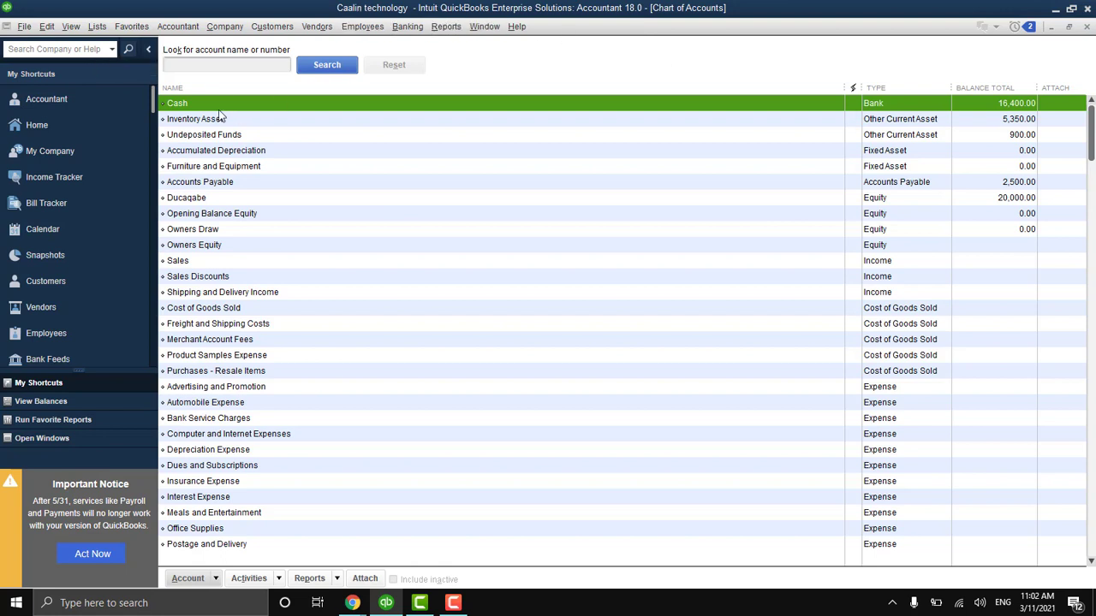
pyautogui.click(192, 584)
pyautogui.click(211, 386)
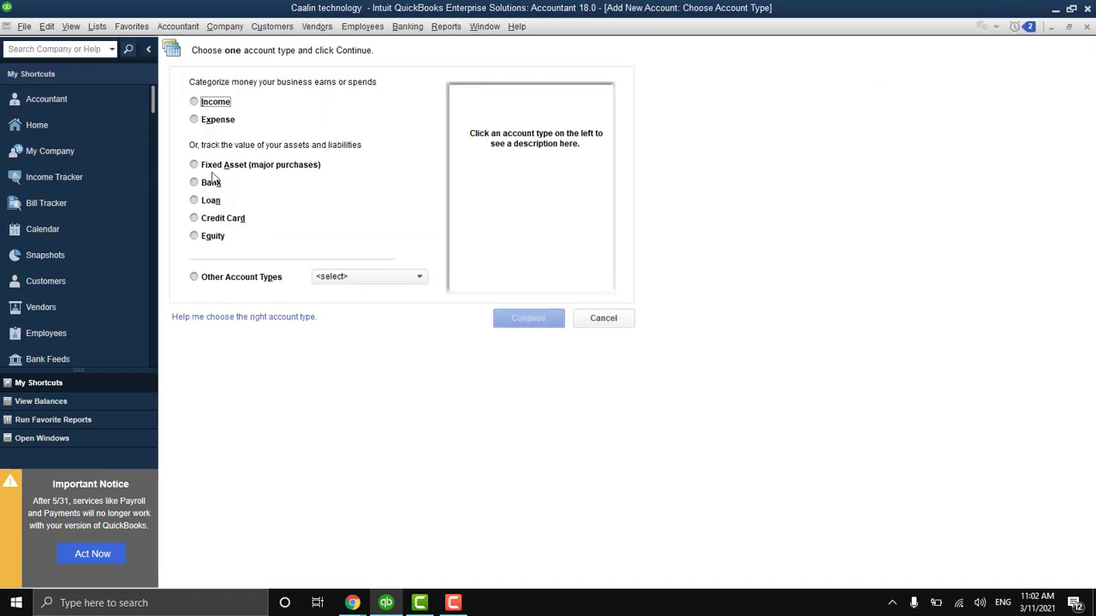
pyautogui.click(210, 184)
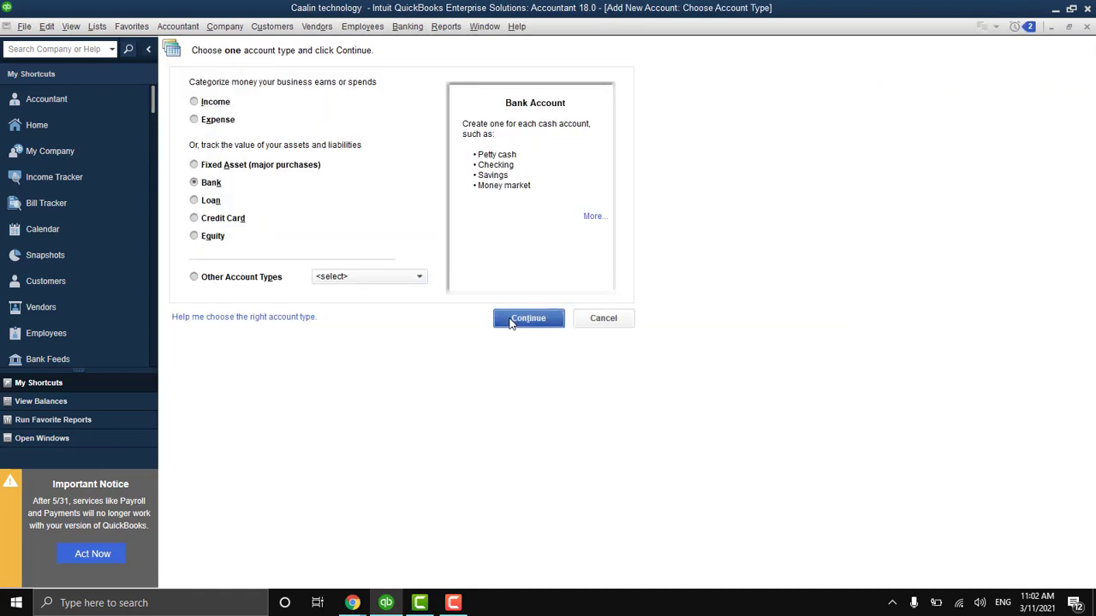
pyautogui.click(529, 319)
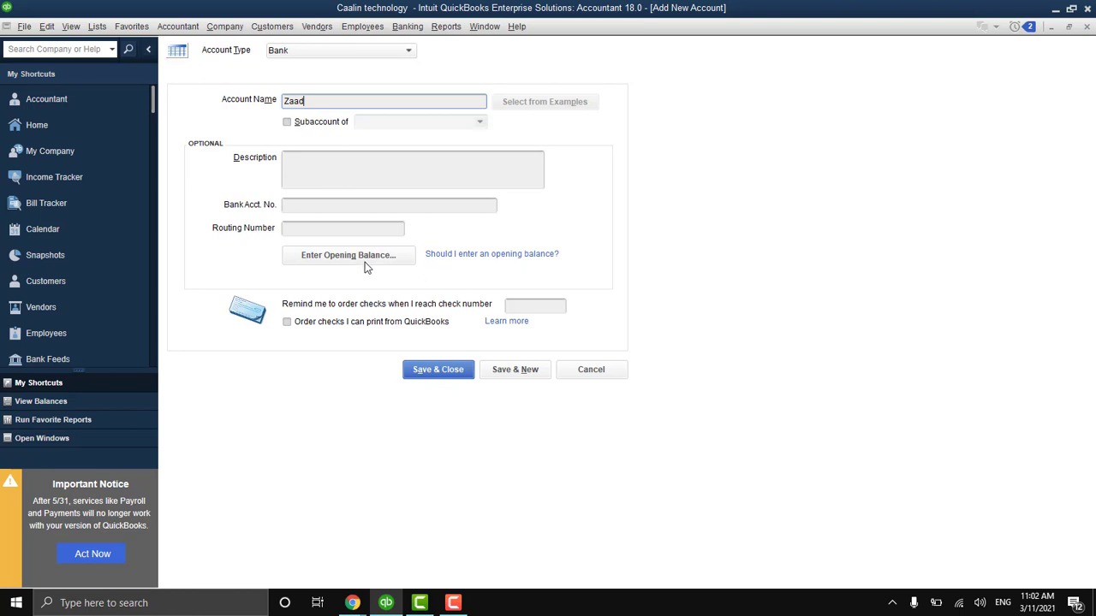
pyautogui.click(515, 370)
# Add bank accounts 'Eda' and 'Account', decline the bank feed, and select Zaad.
pyautogui.write('Edahab')
pyautogui.click(522, 370)
pyautogui.write('Account')
pyautogui.click(466, 373)
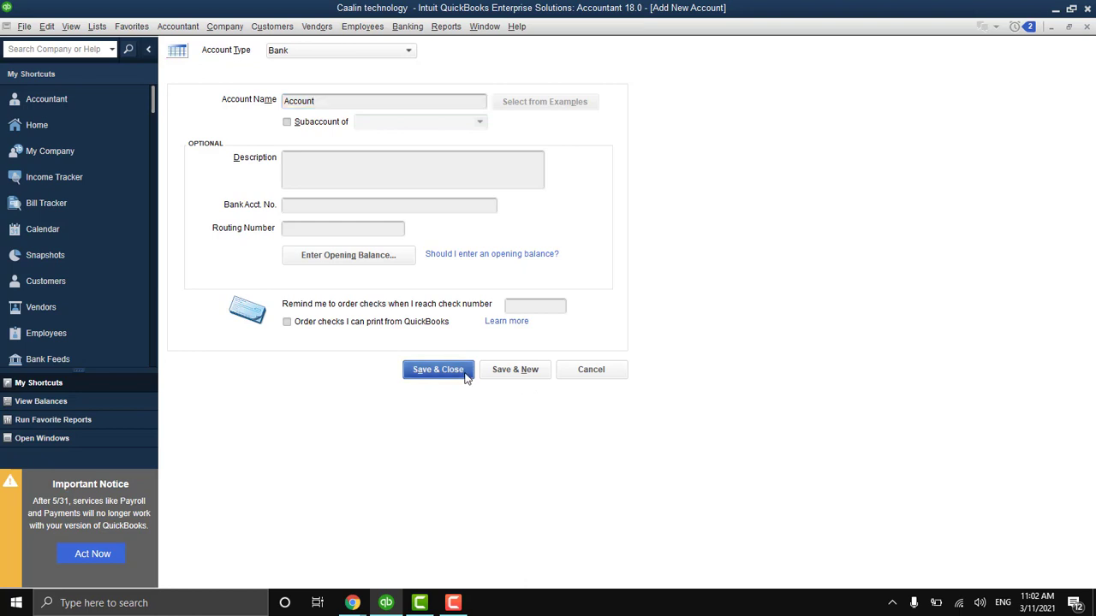
pyautogui.click(496, 291)
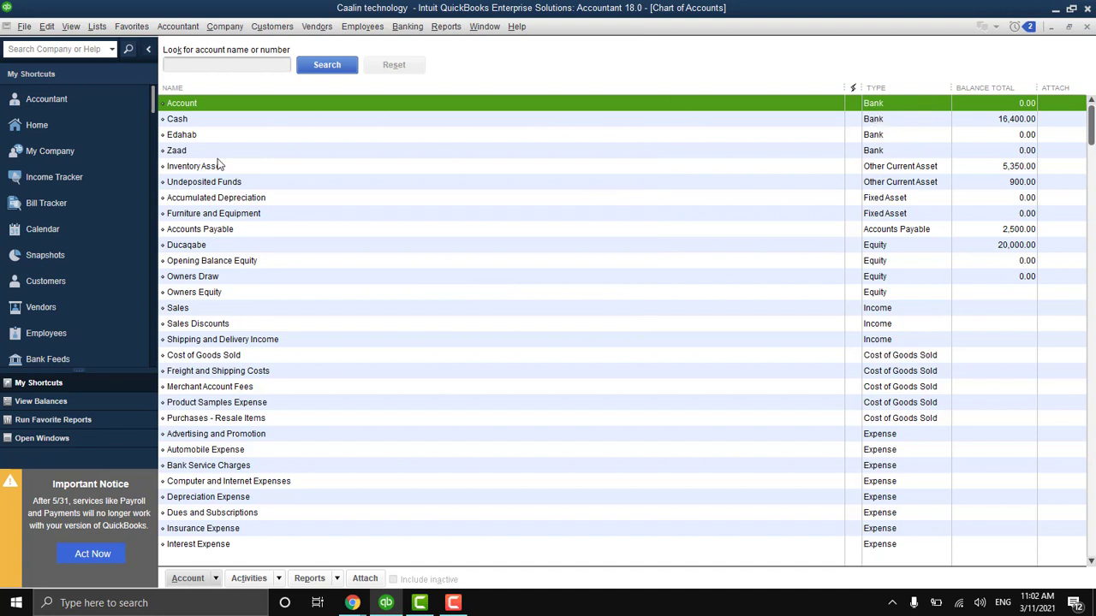
pyautogui.click(180, 151)
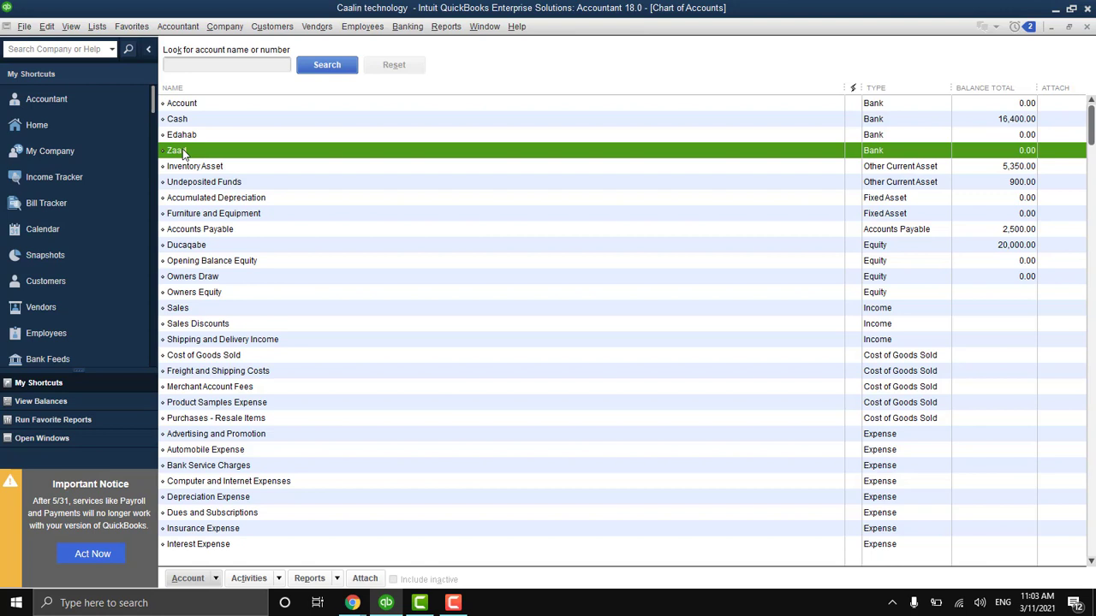
# Uncheck 'Use Undeposited Funds as default deposit account' in company Payments preferences and refresh reports.
pyautogui.click(47, 27)
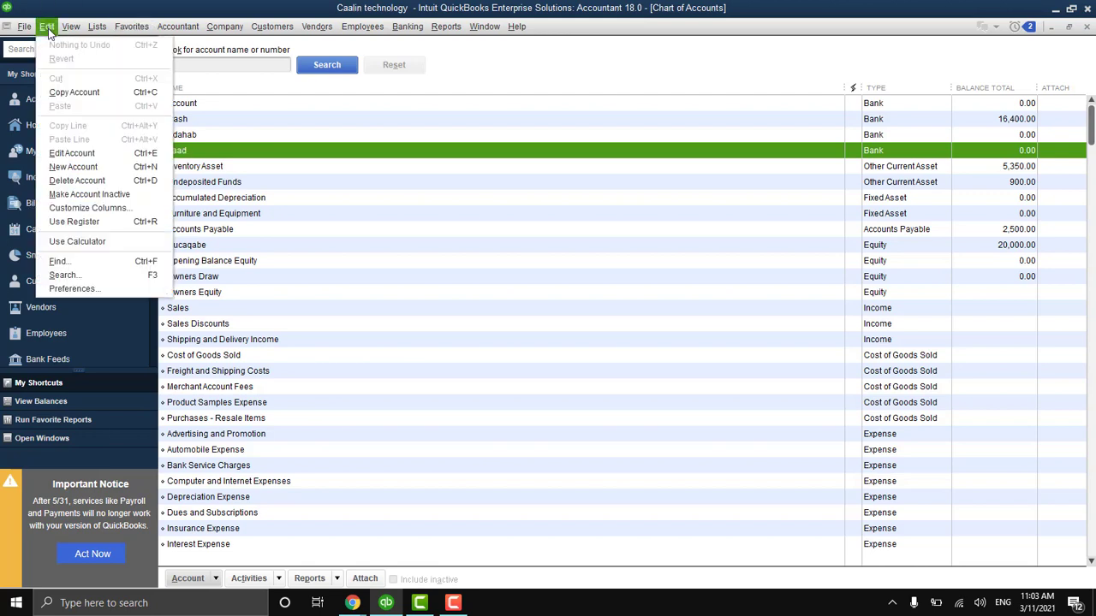
pyautogui.click(89, 285)
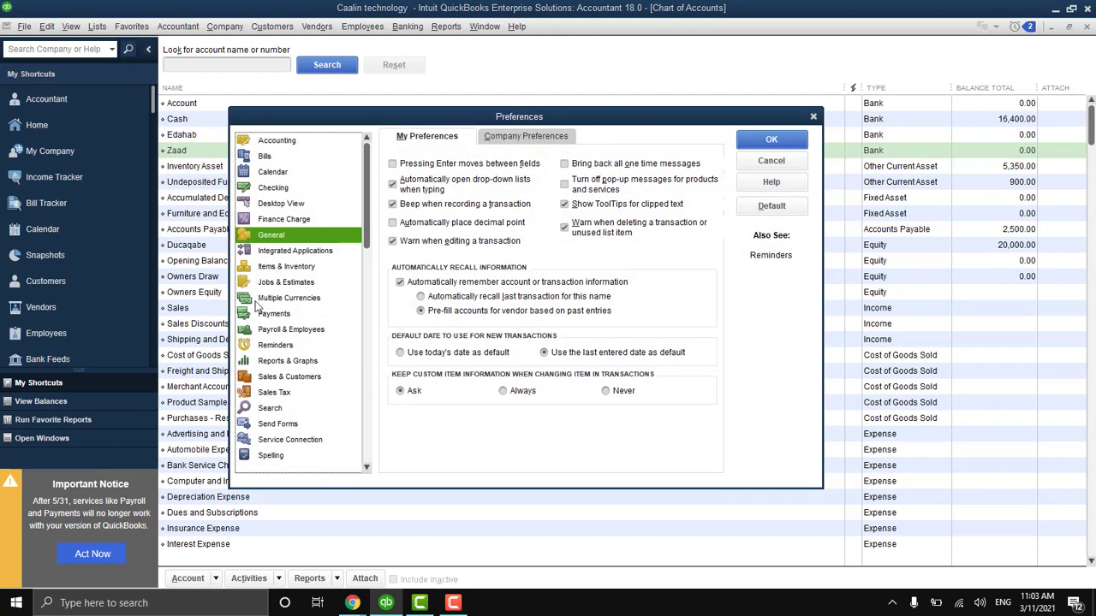
pyautogui.click(279, 314)
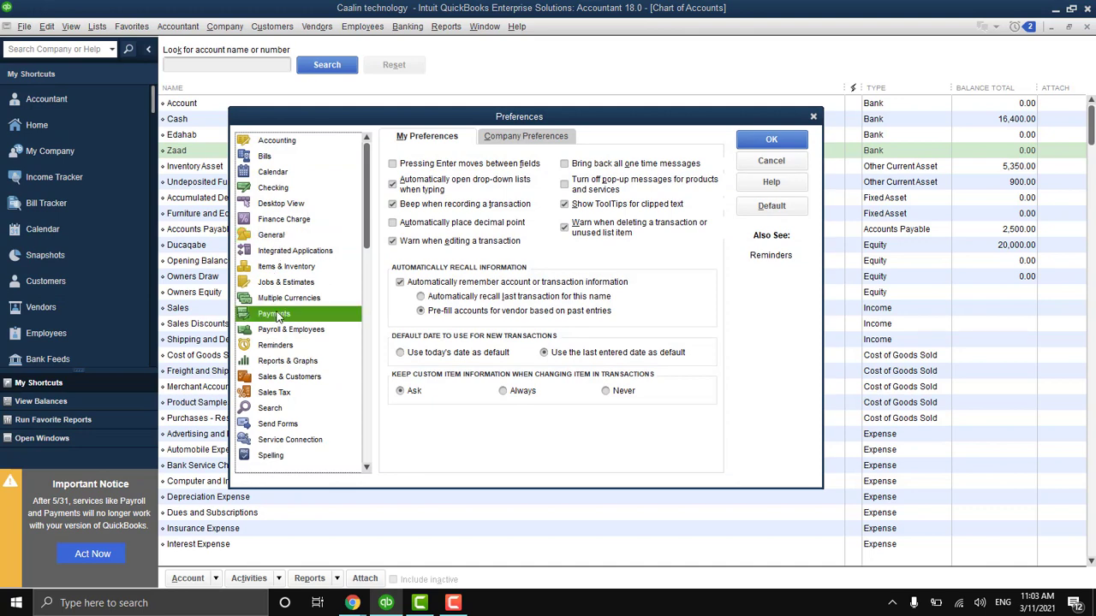
pyautogui.click(545, 140)
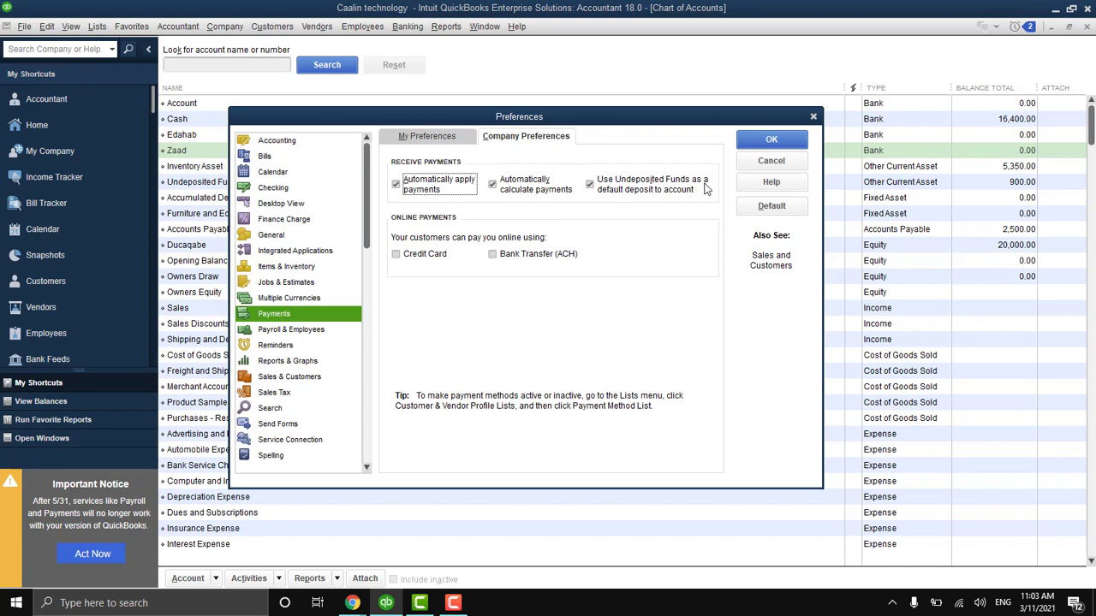
pyautogui.click(599, 185)
pyautogui.click(768, 142)
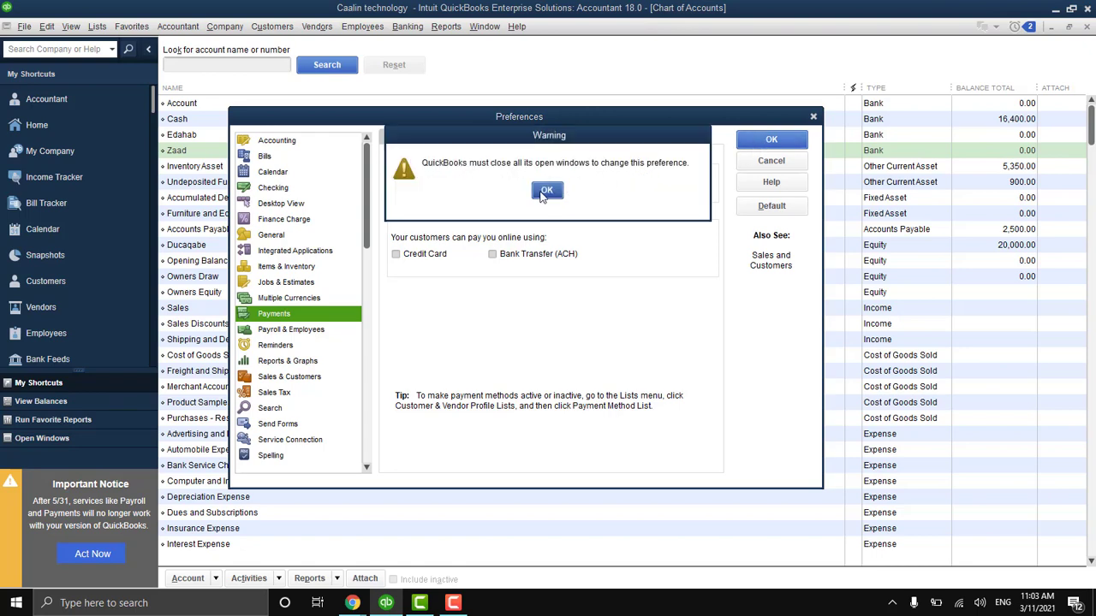
pyautogui.click(543, 192)
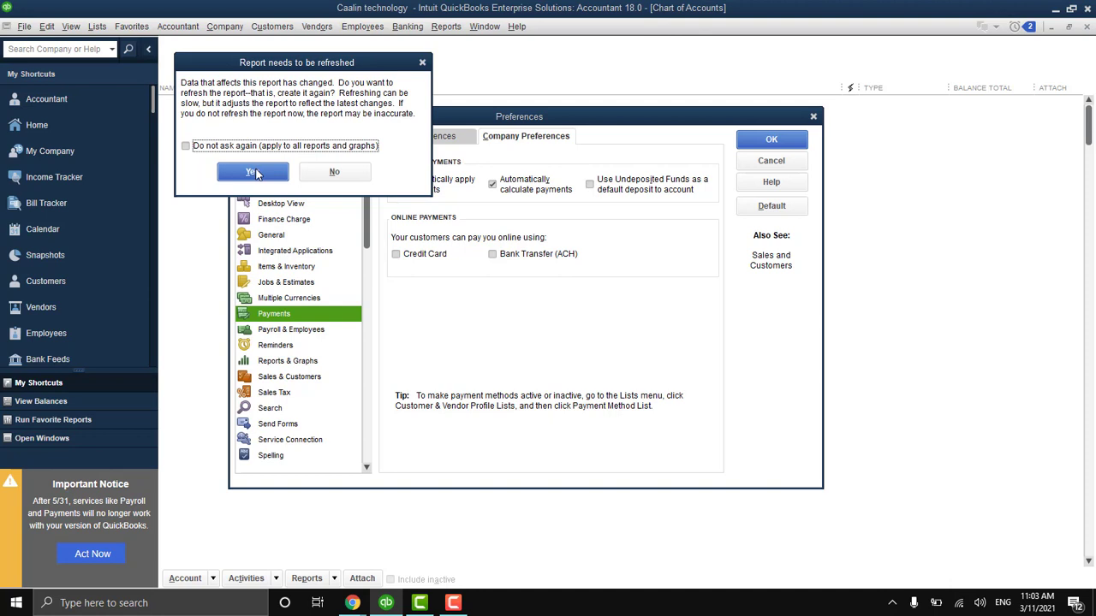
pyautogui.click(253, 172)
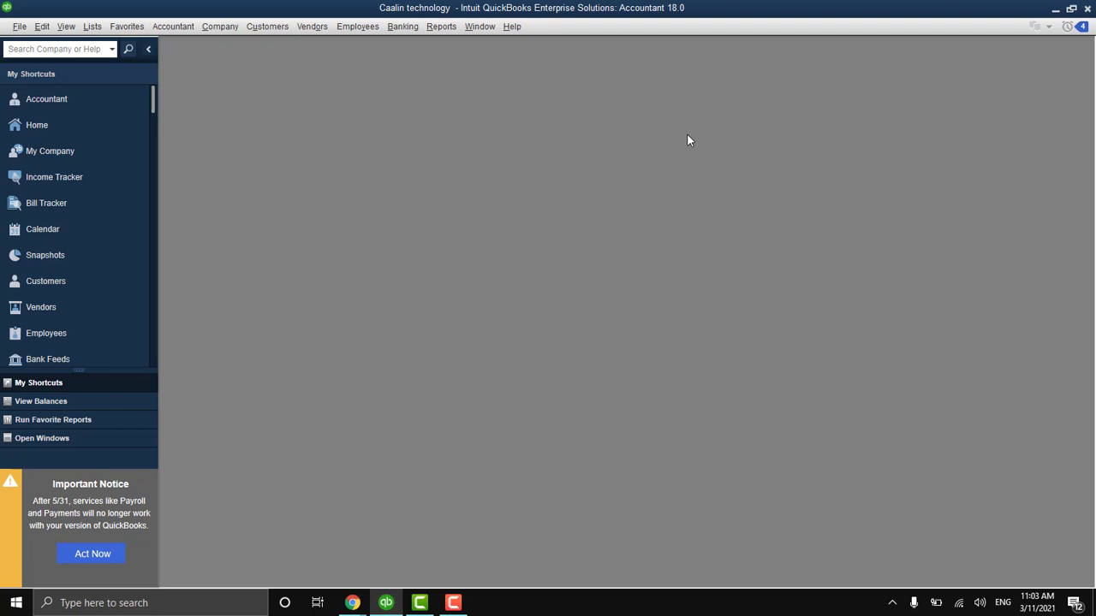
# Run a maximized Balance Sheet Standard and drill into the 900.00 Undeposited Funds amount.
pyautogui.click(452, 31)
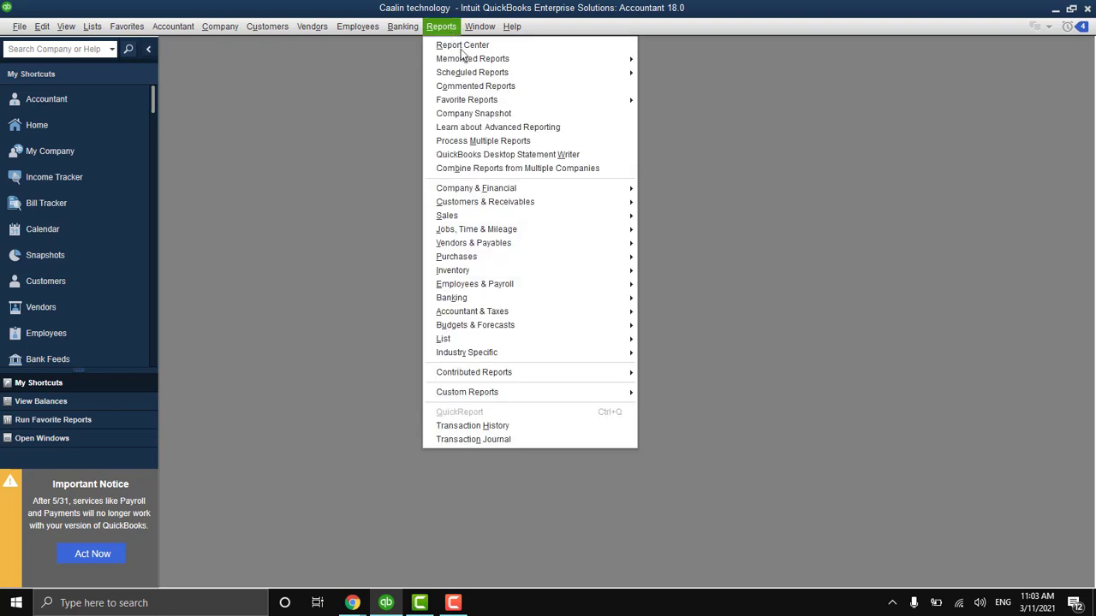
pyautogui.moveTo(562, 194)
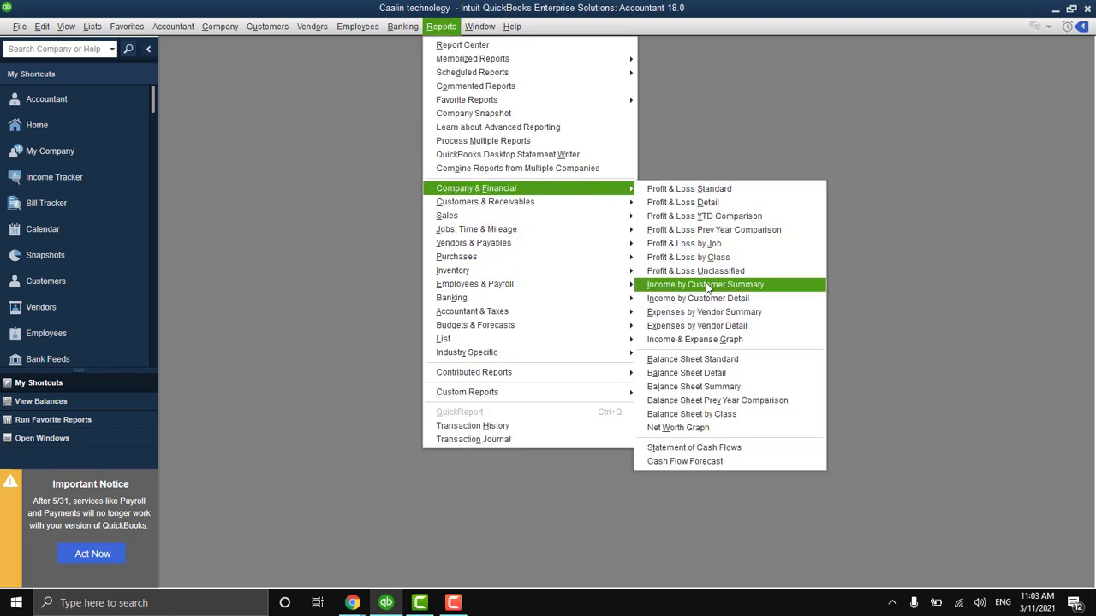
pyautogui.click(723, 359)
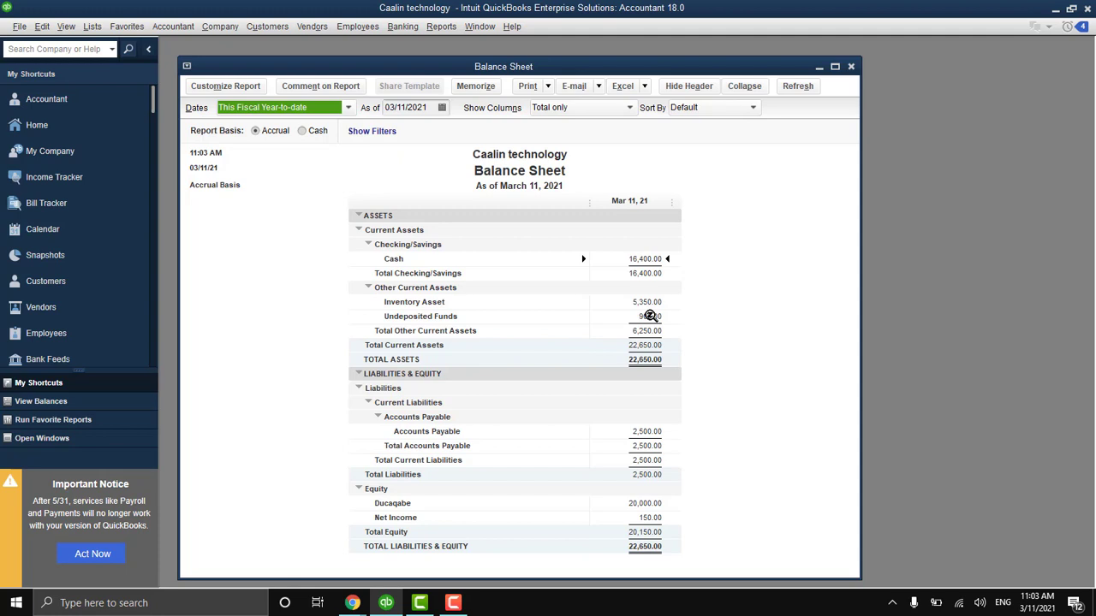
pyautogui.click(836, 67)
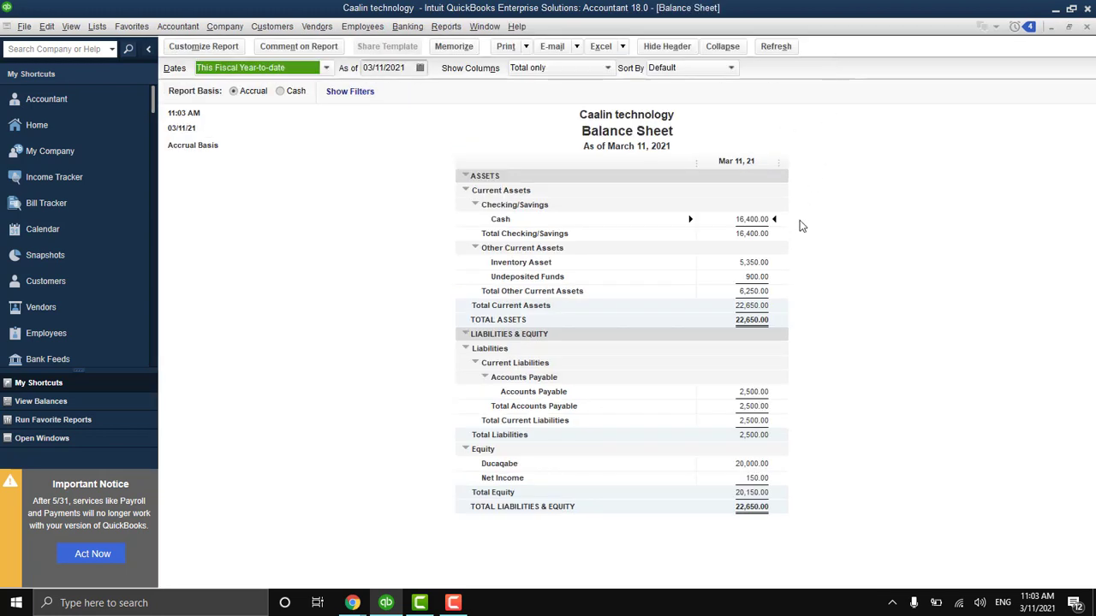
pyautogui.doubleClick(751, 276)
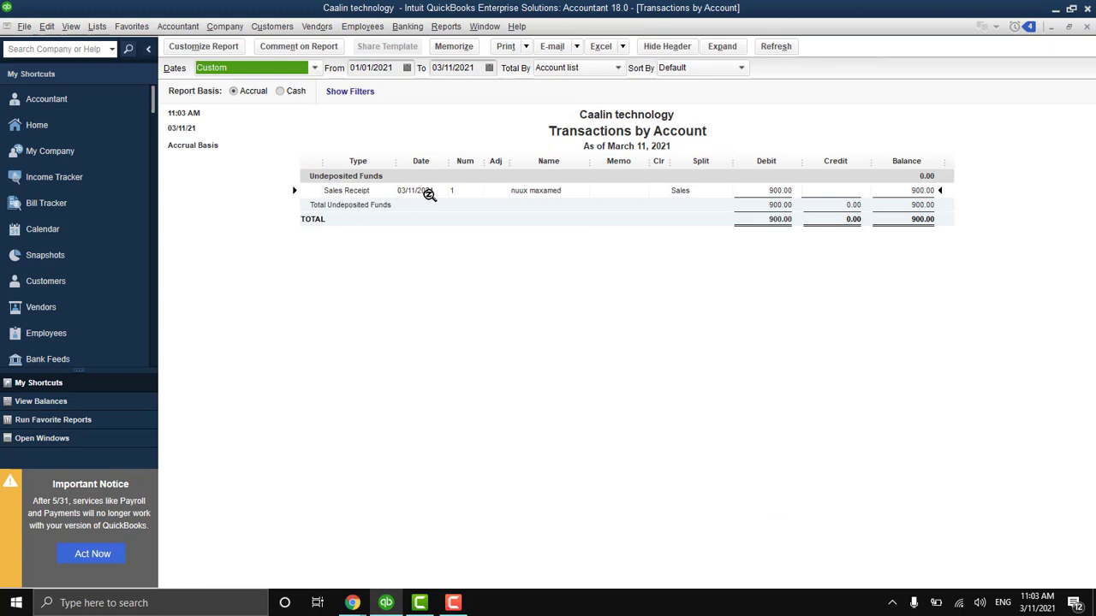
# Change sales receipt 1's Deposit To account to Zaad, save it, and refresh the report.
pyautogui.doubleClick(527, 190)
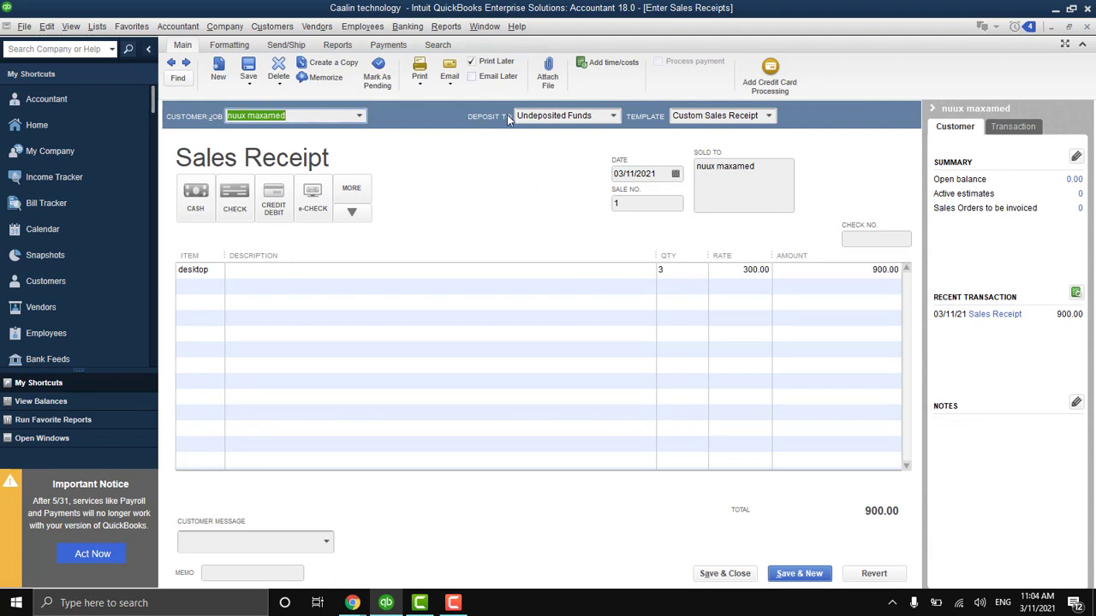
pyautogui.click(614, 118)
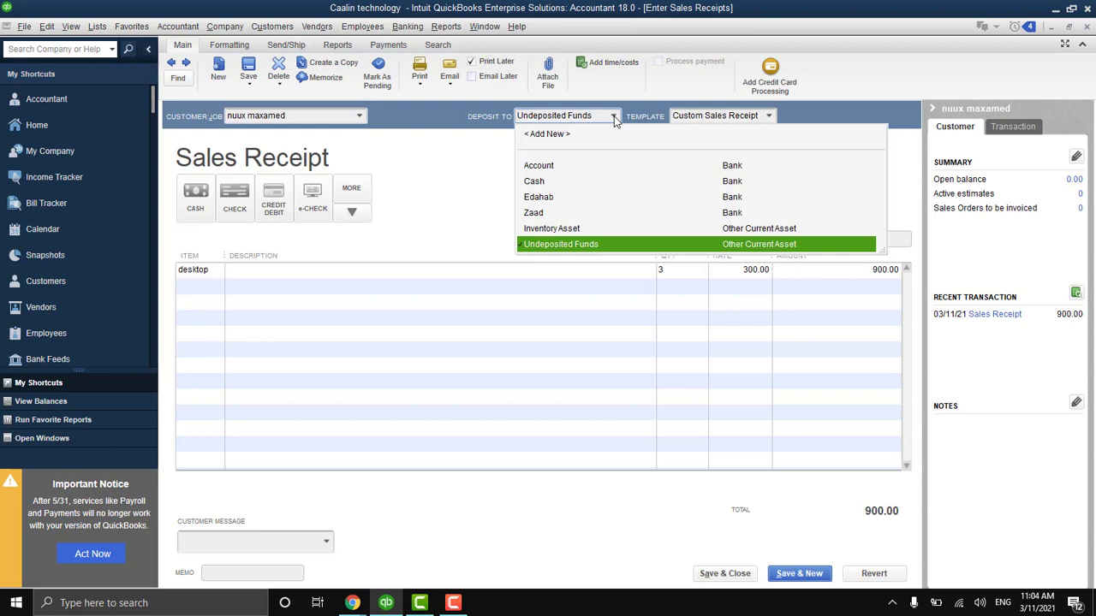
pyautogui.click(540, 214)
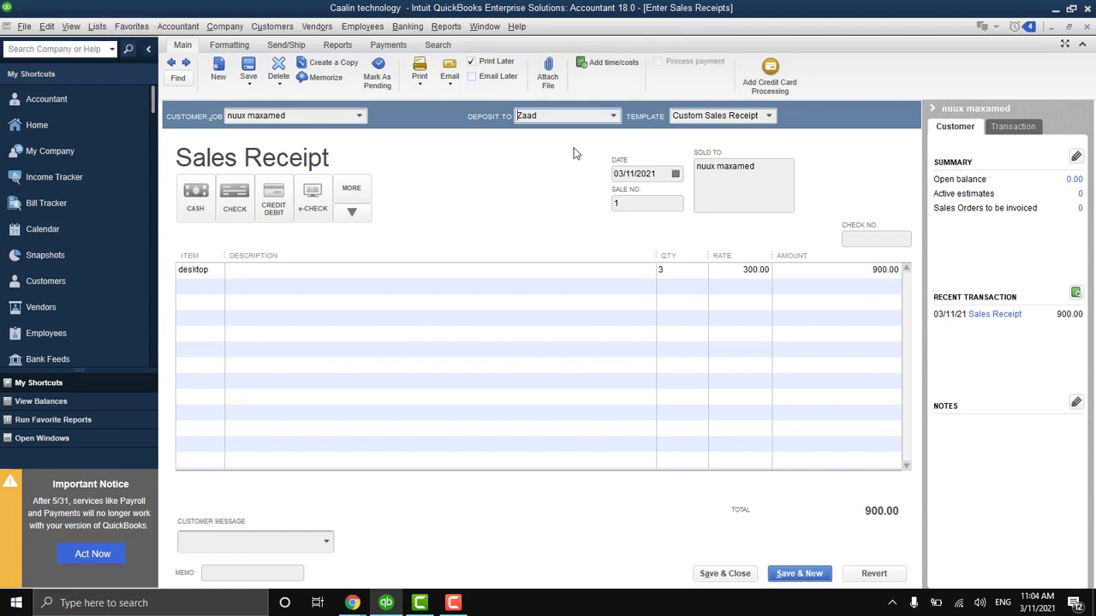
pyautogui.click(736, 578)
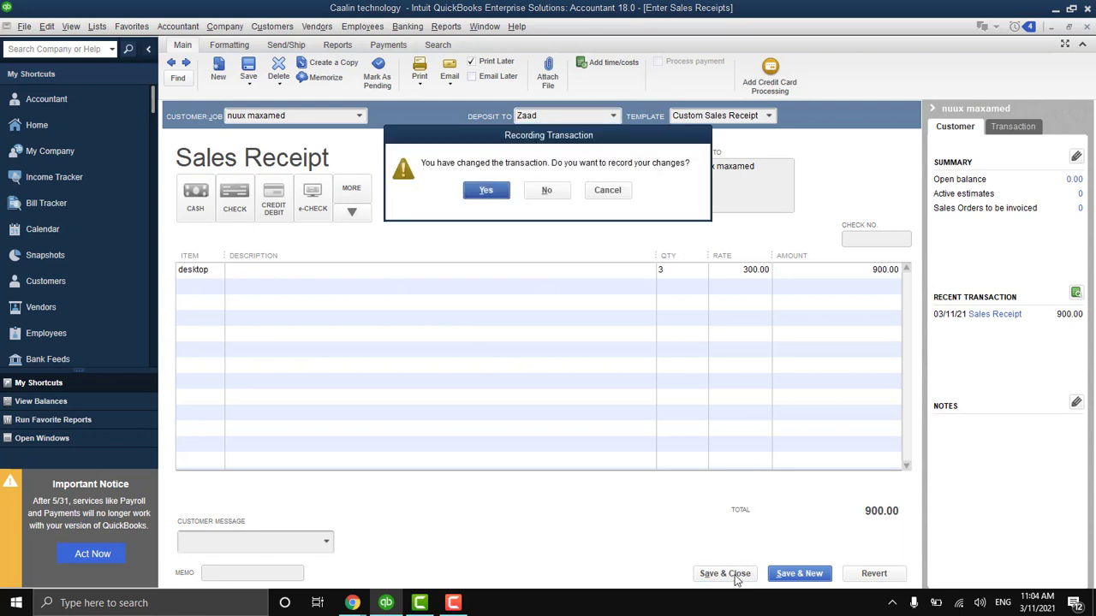
pyautogui.click(479, 194)
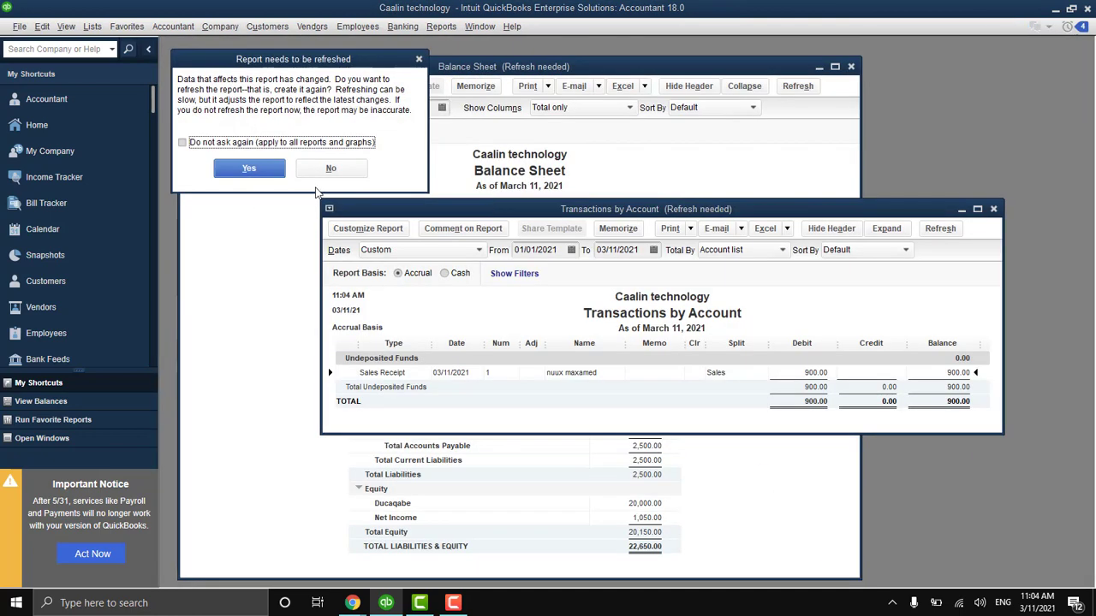
pyautogui.click(249, 174)
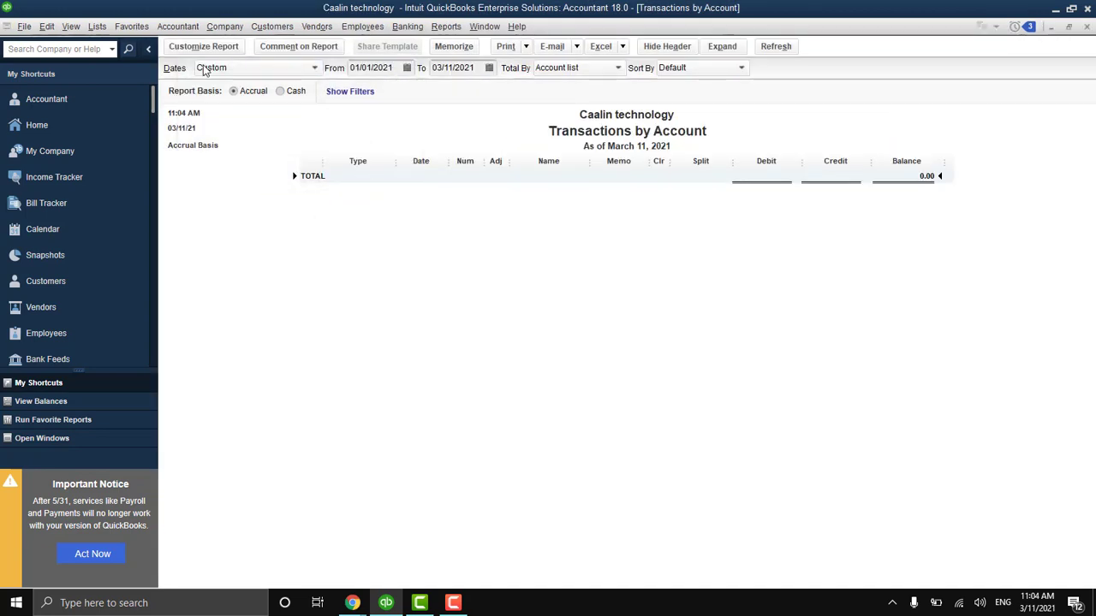
# Refresh the Balance Sheet, check Zaad's 900.00 transactions, then close all reports.
pyautogui.click(1088, 28)
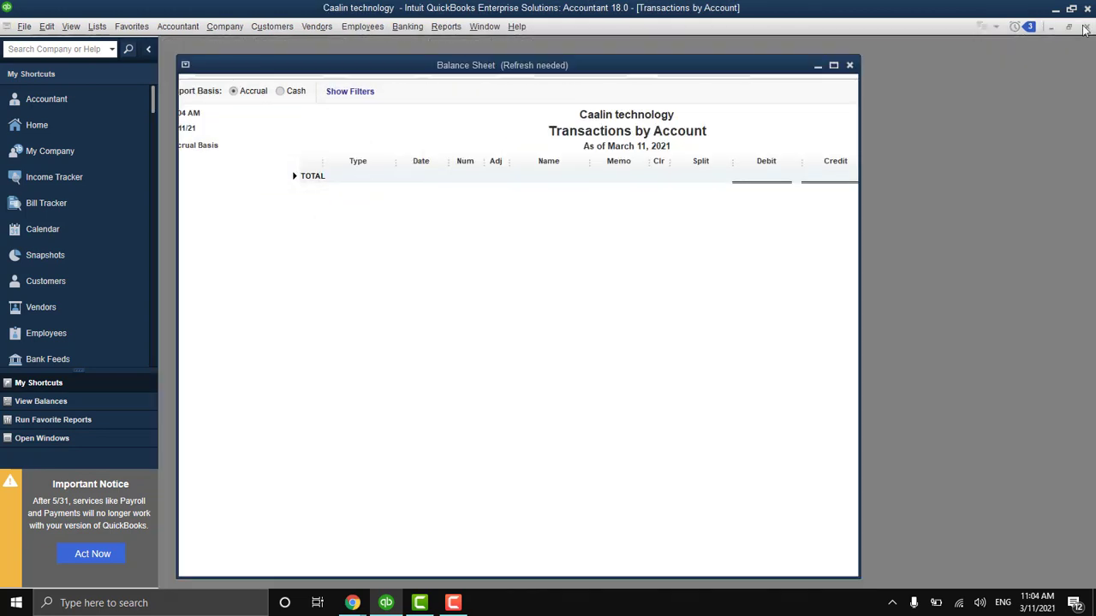
pyautogui.click(249, 174)
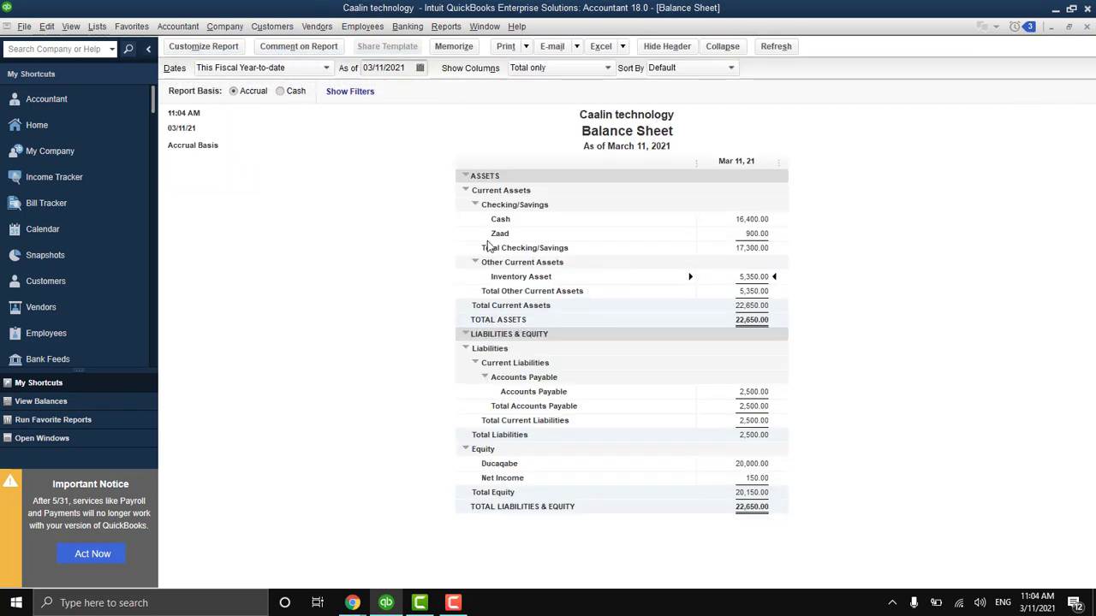
pyautogui.doubleClick(751, 233)
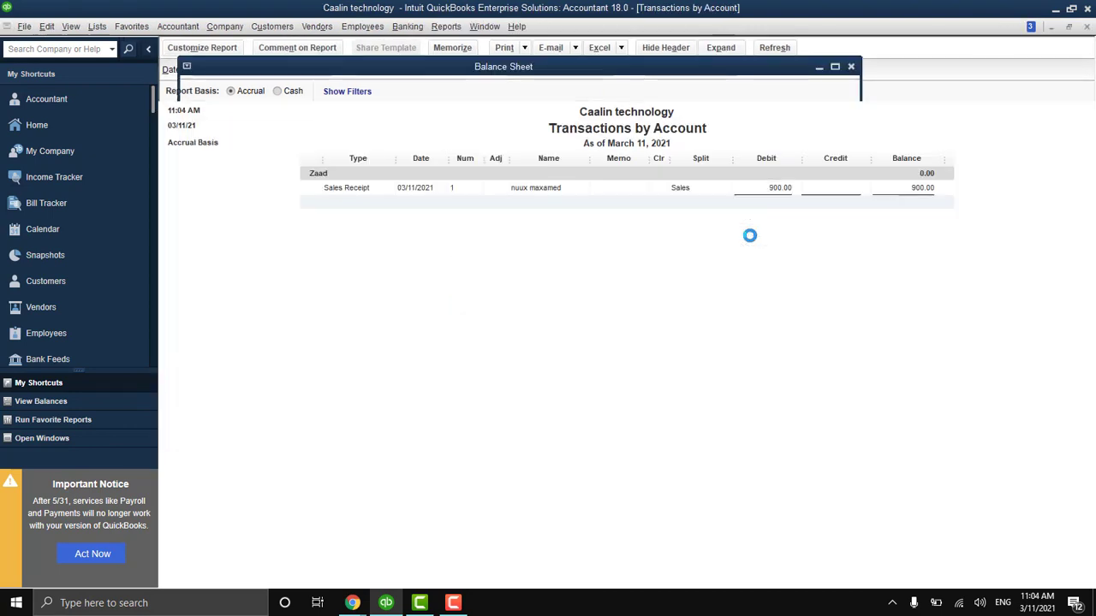
pyautogui.click(1088, 27)
pyautogui.click(1088, 26)
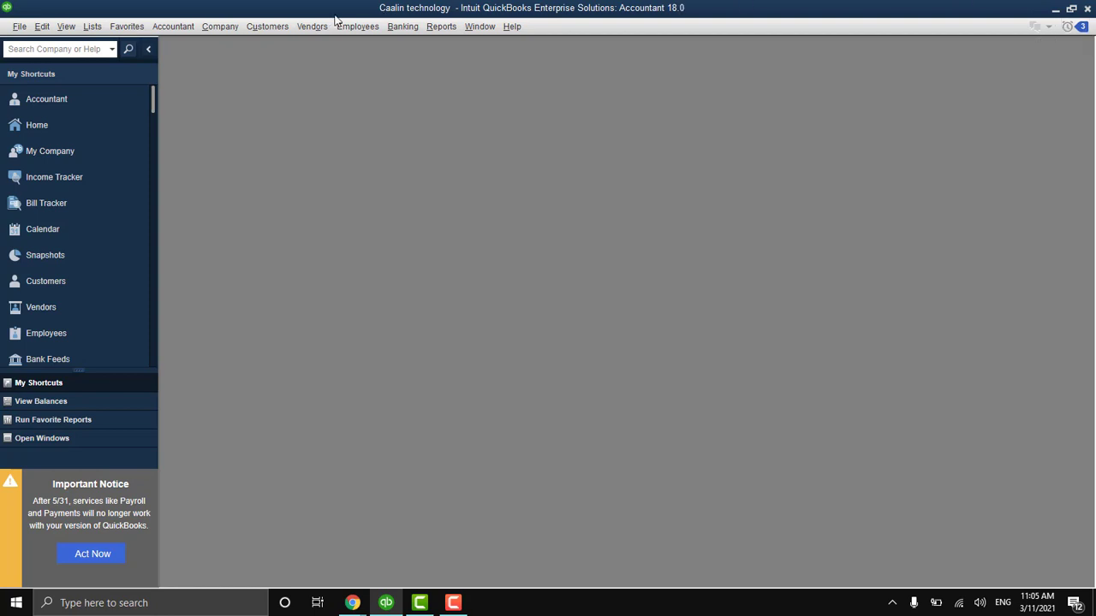
# Start a maximized invoice and quick-add the new customer's name as its customer.
pyautogui.click(267, 27)
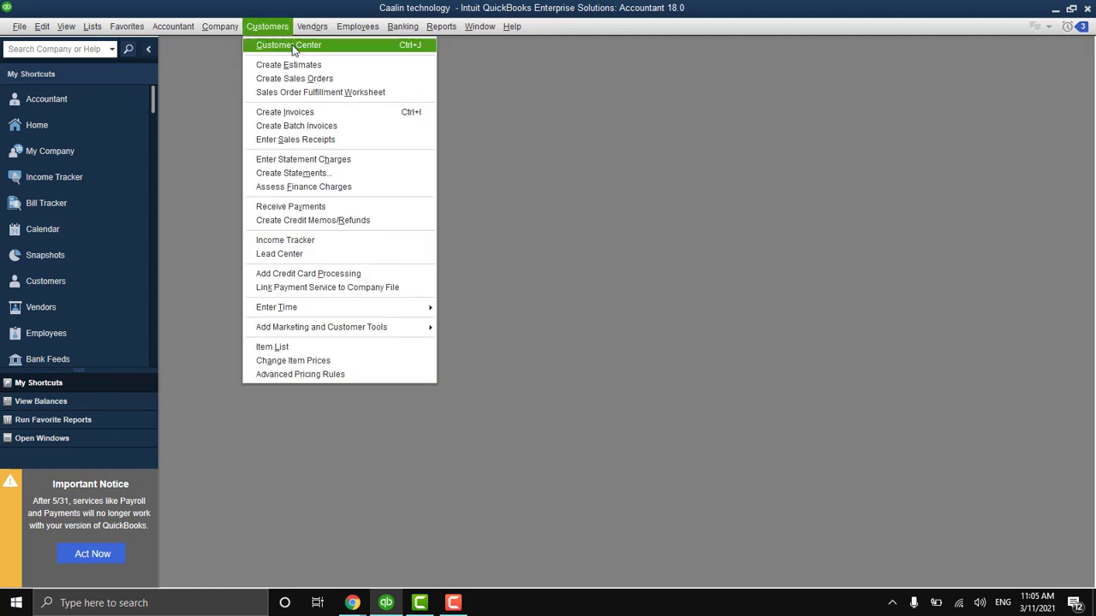
pyautogui.click(338, 119)
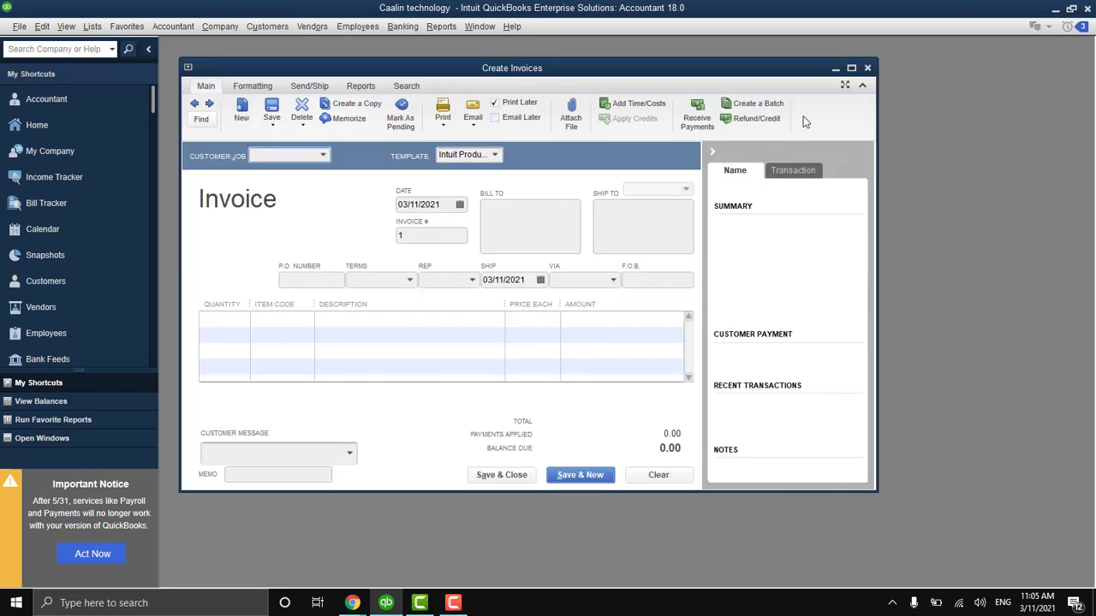
pyautogui.click(851, 68)
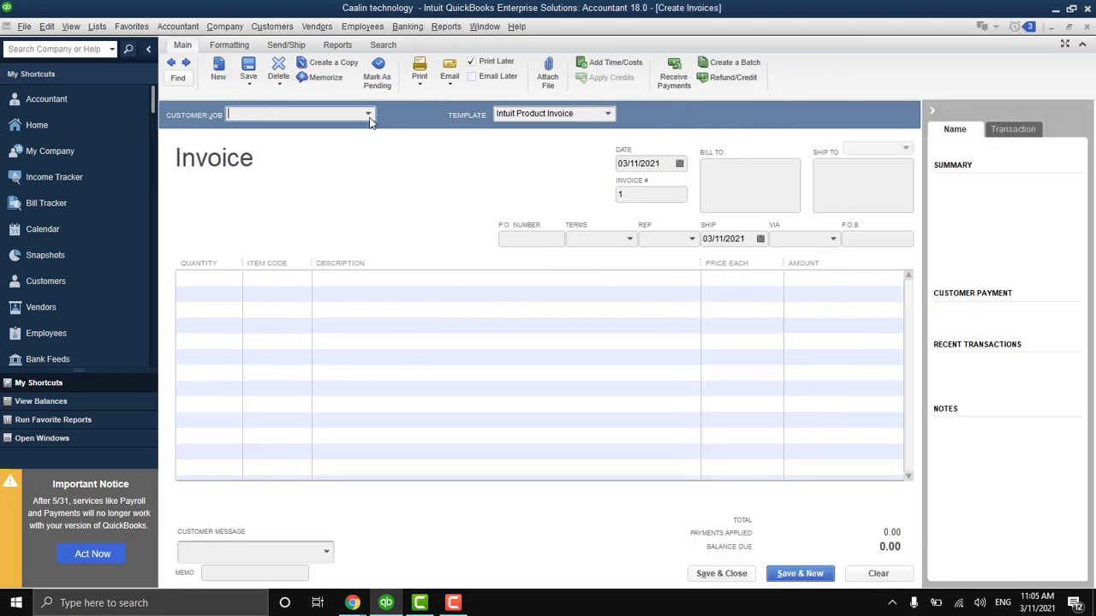
pyautogui.write('faadumo')
pyautogui.press('Tab')
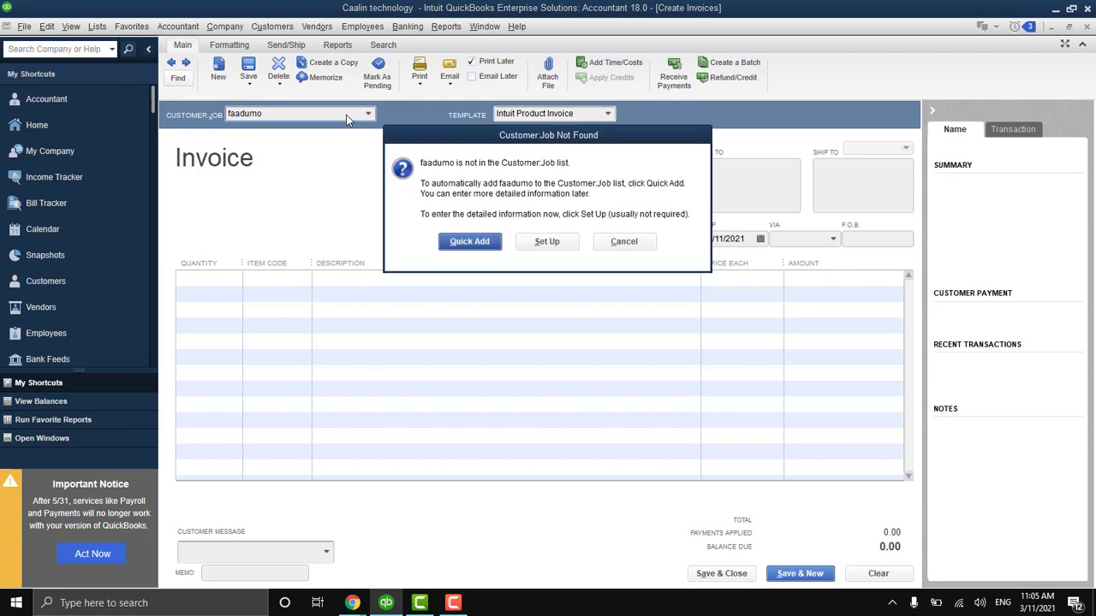
pyautogui.click(487, 241)
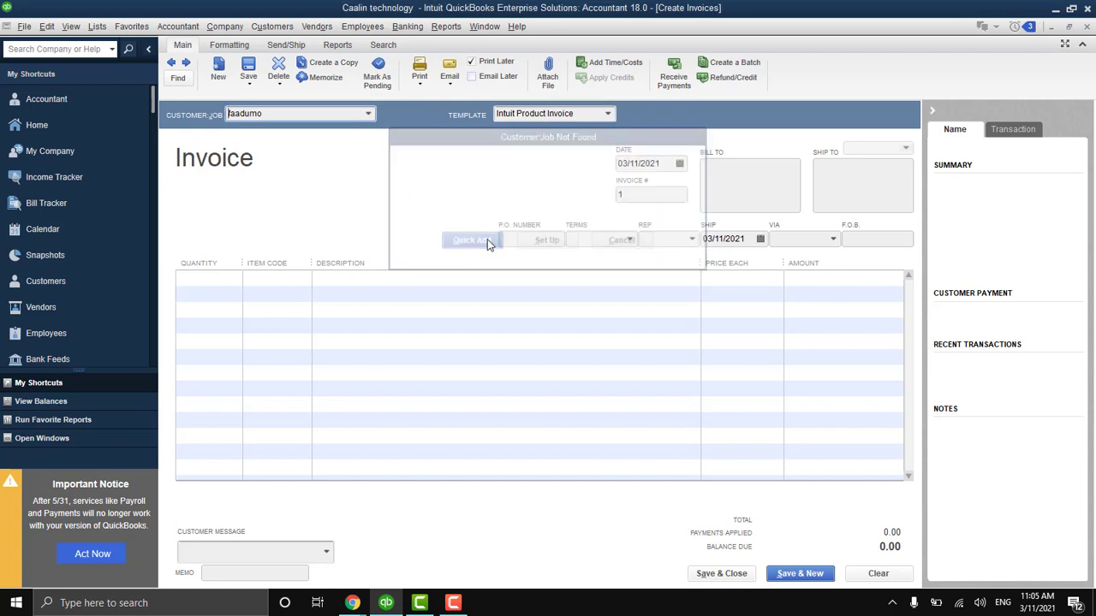
# Bill 2 computer at 220.00 on the first invoice line, totalling 440.00.
pyautogui.click(283, 279)
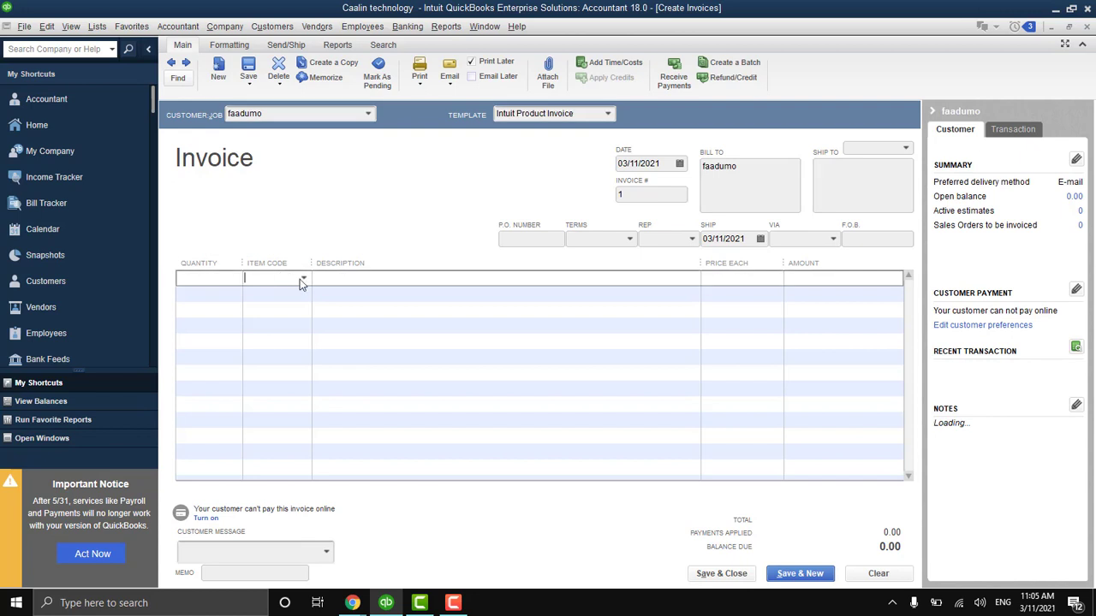
pyautogui.click(302, 280)
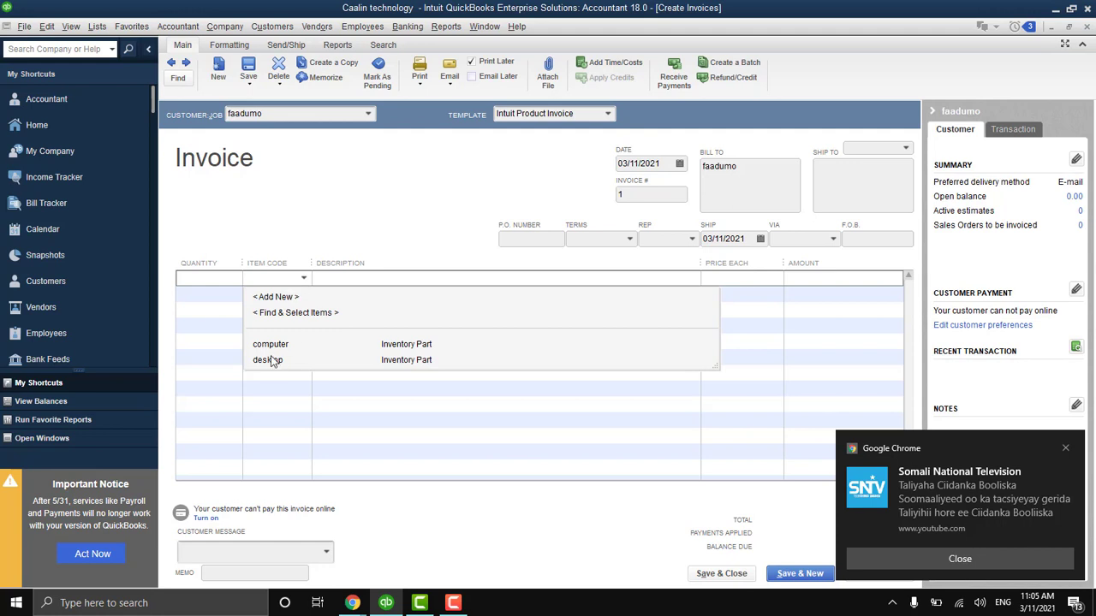
pyautogui.click(306, 344)
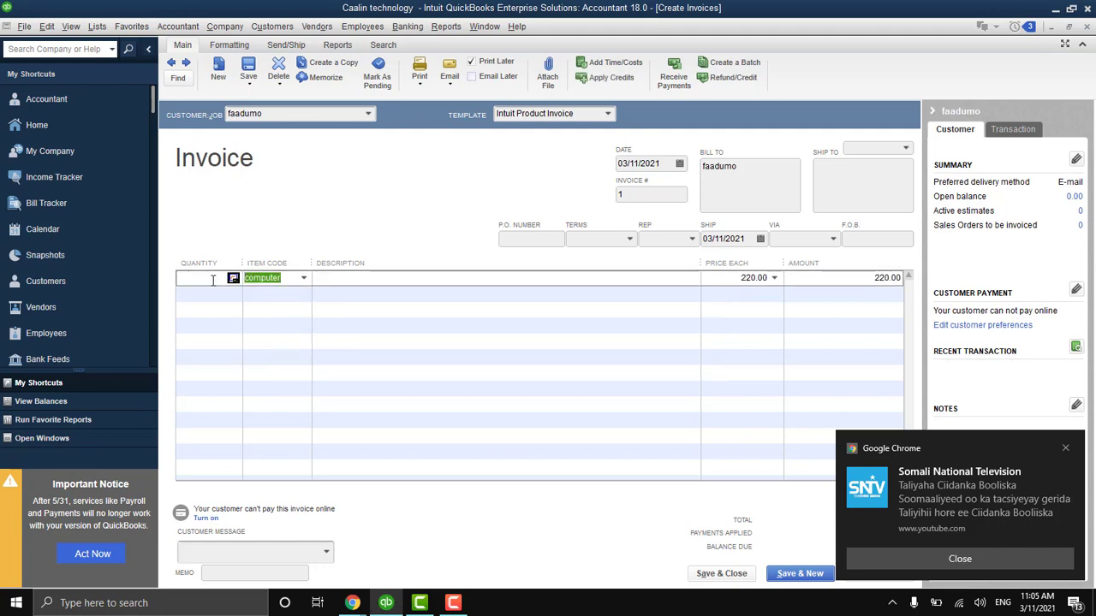
pyautogui.click(213, 280)
pyautogui.write('2')
pyautogui.click(356, 282)
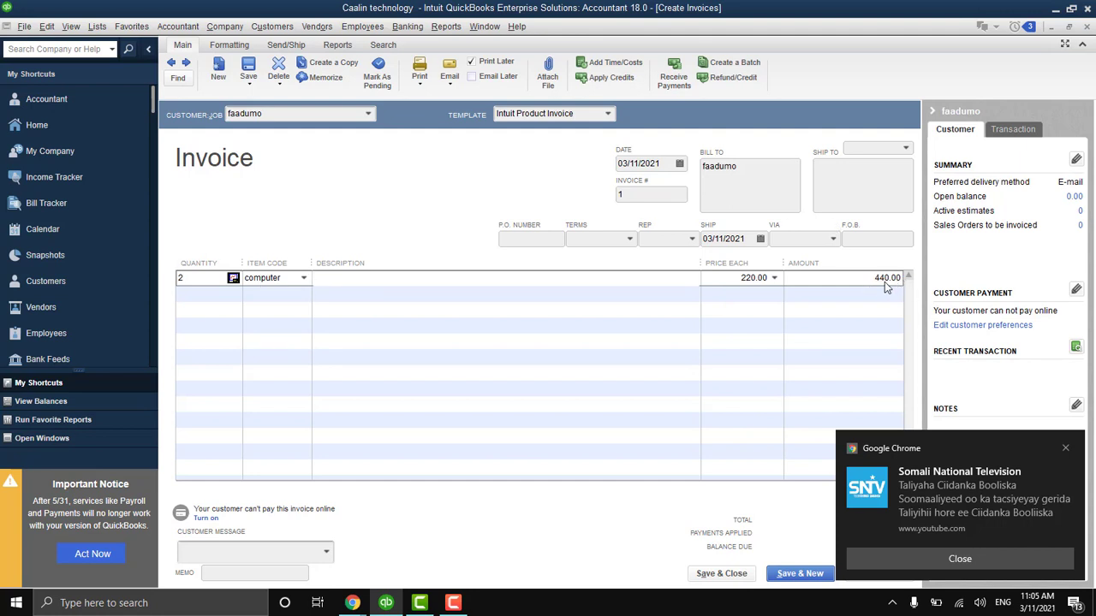
pyautogui.click(993, 554)
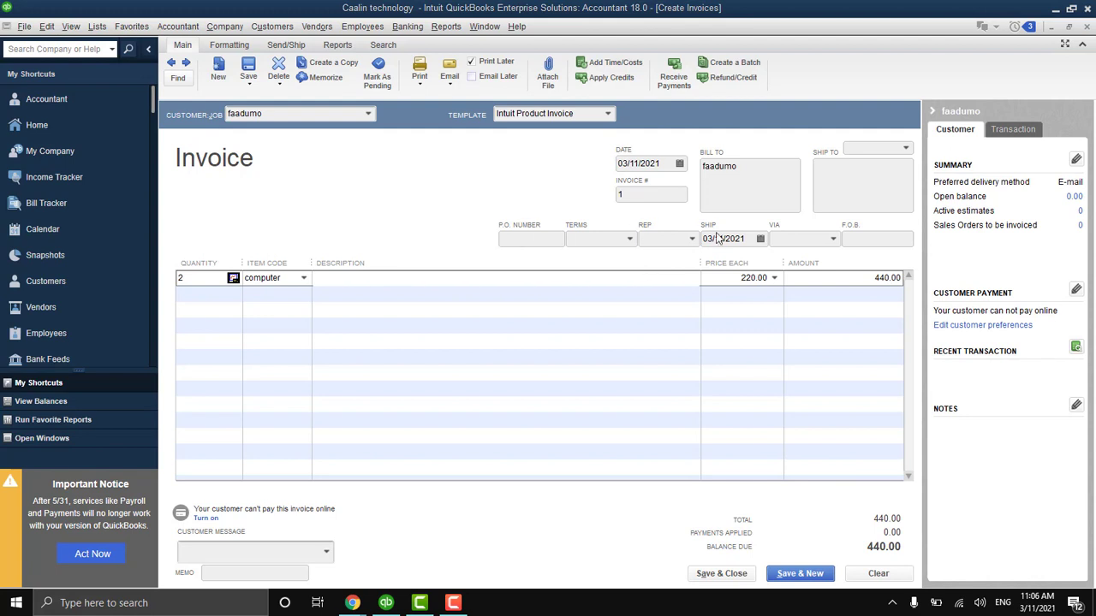
# Set invoice number 007, keep the date 03/11/2021, and save the invoice.
pyautogui.doubleClick(639, 191)
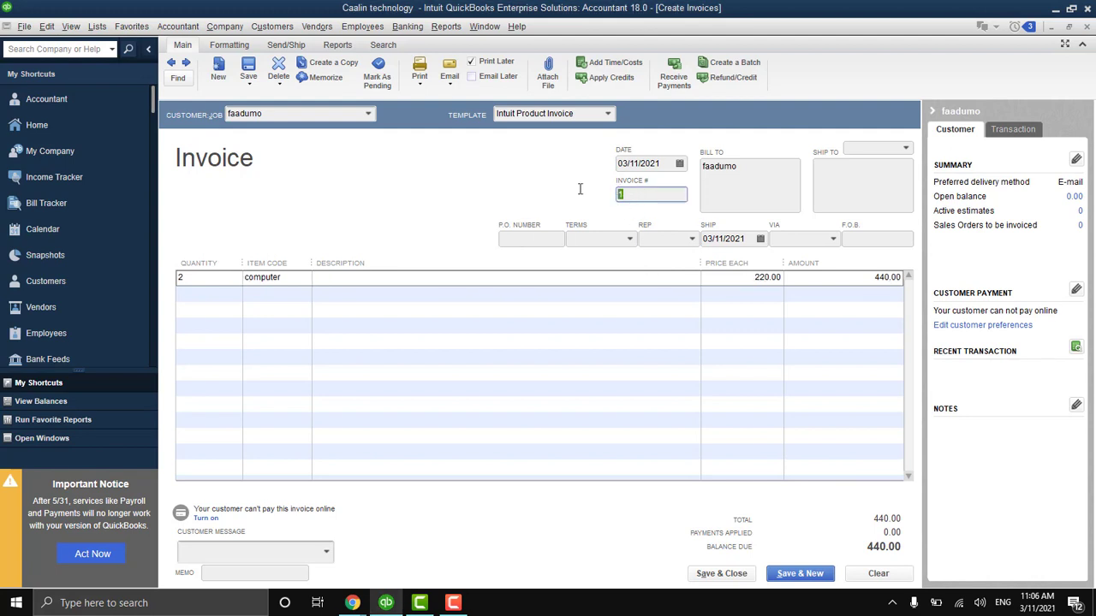
pyautogui.write('007')
pyautogui.click(755, 185)
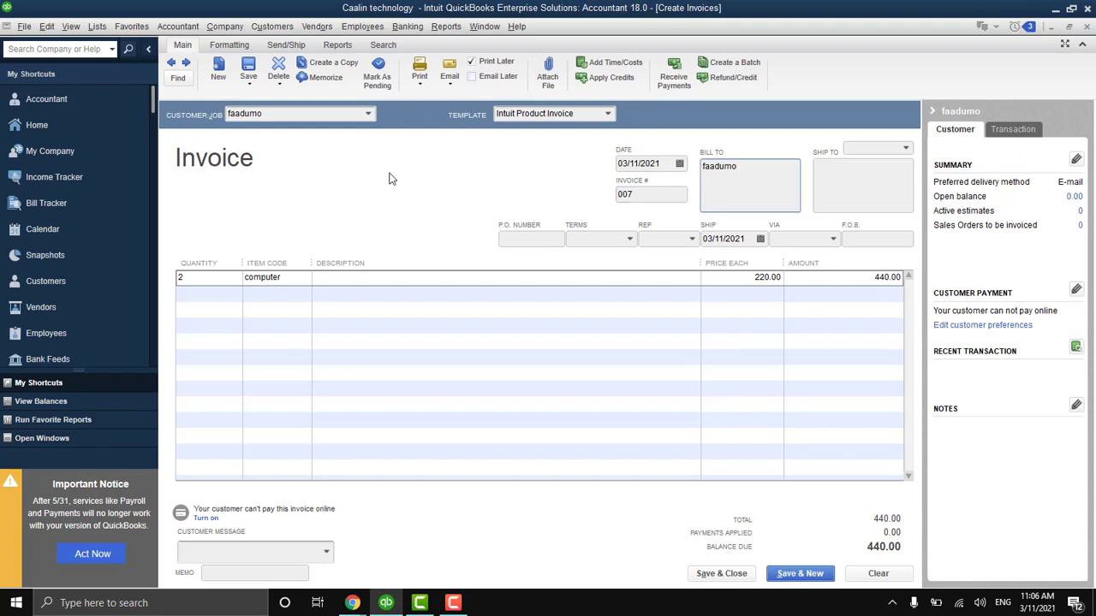
pyautogui.click(677, 166)
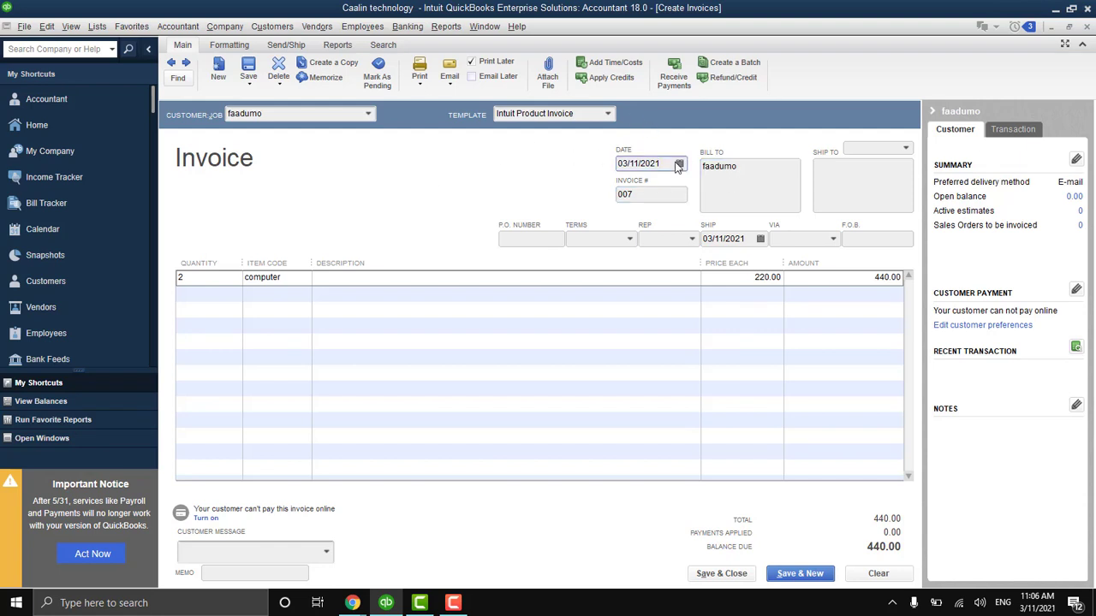
pyautogui.click(679, 165)
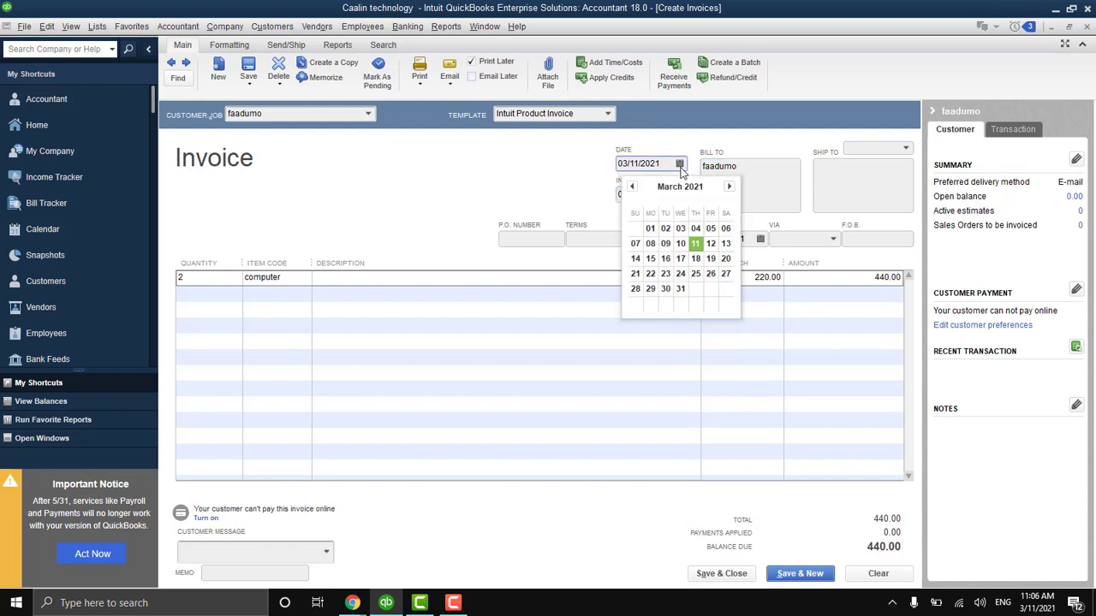
pyautogui.click(580, 178)
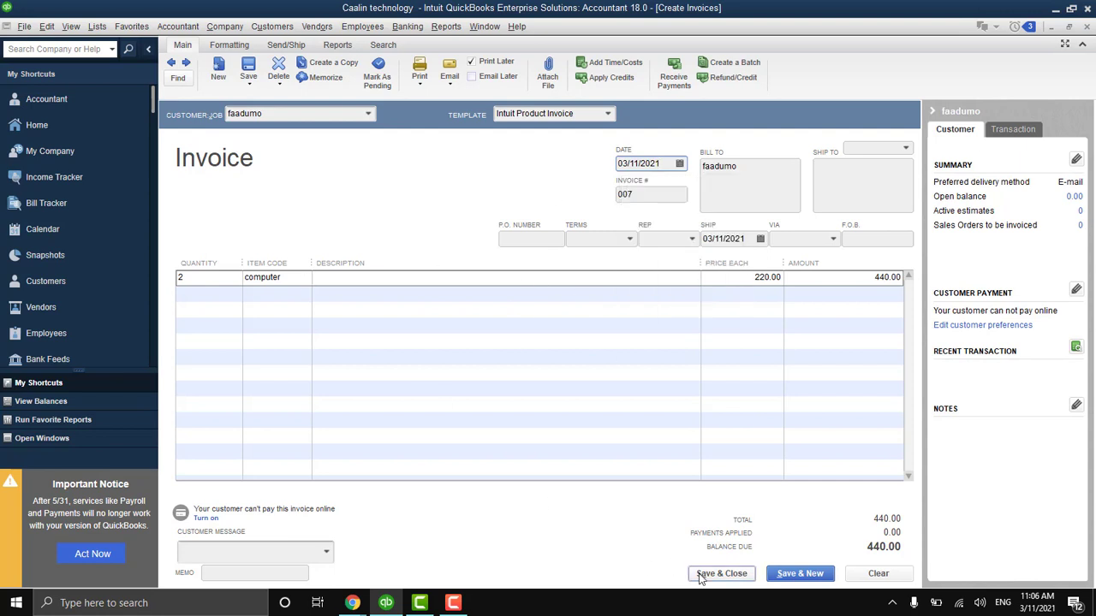
pyautogui.click(699, 579)
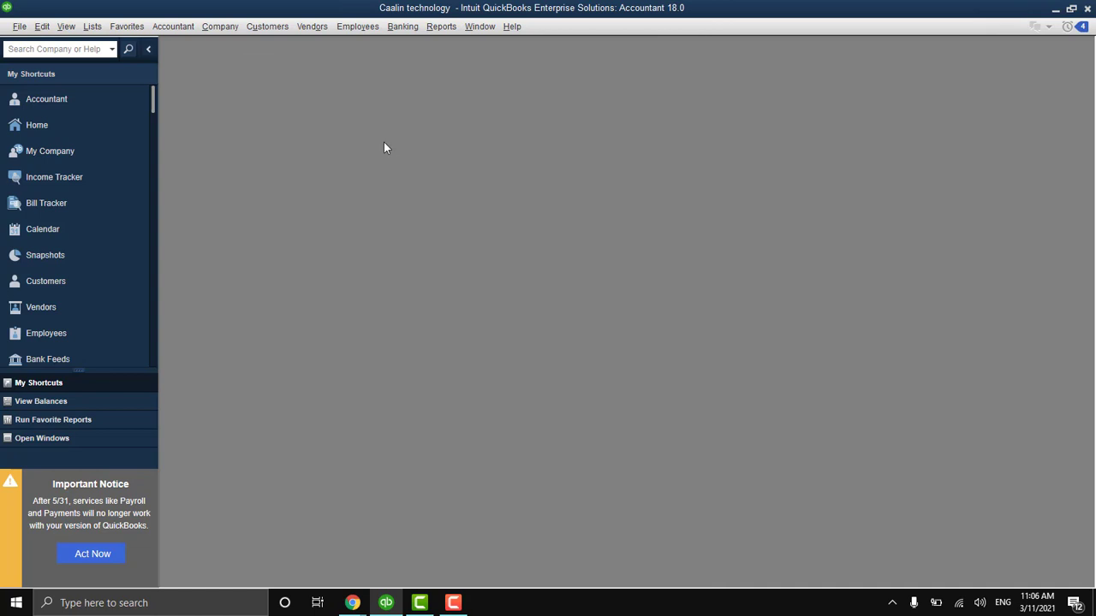
# Open the standard Balance Sheet report as of March 11, 2021 and maximize its window.
pyautogui.click(442, 26)
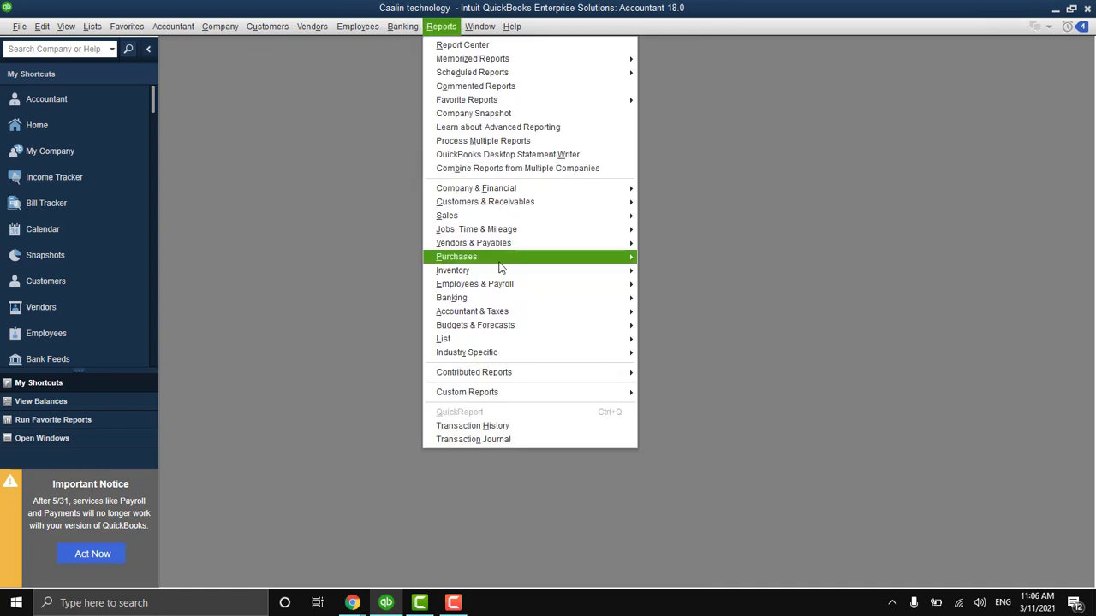
pyautogui.moveTo(518, 189)
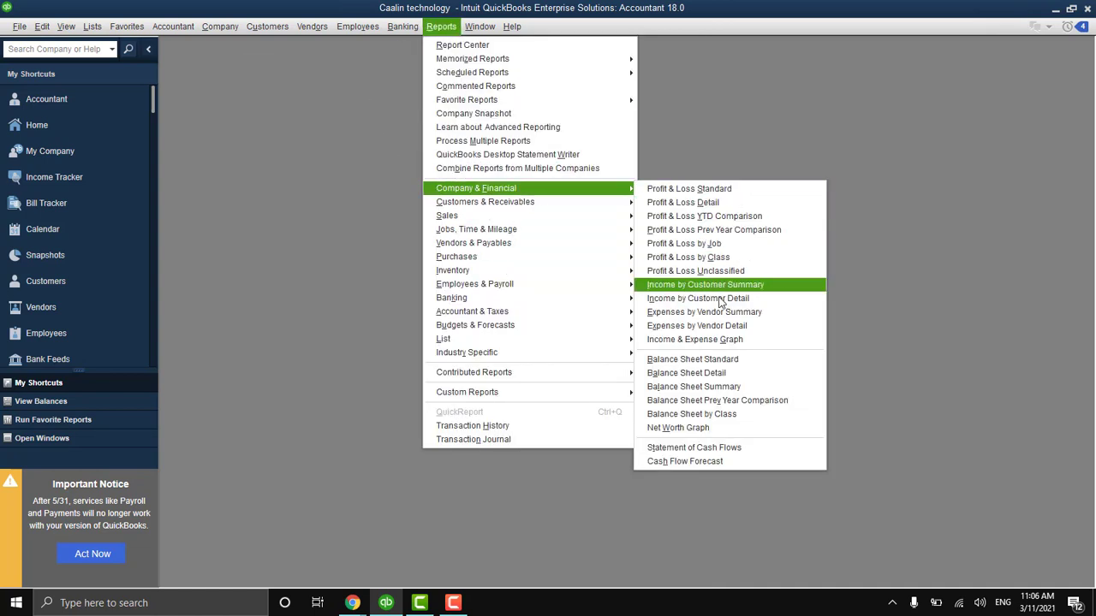
pyautogui.click(720, 363)
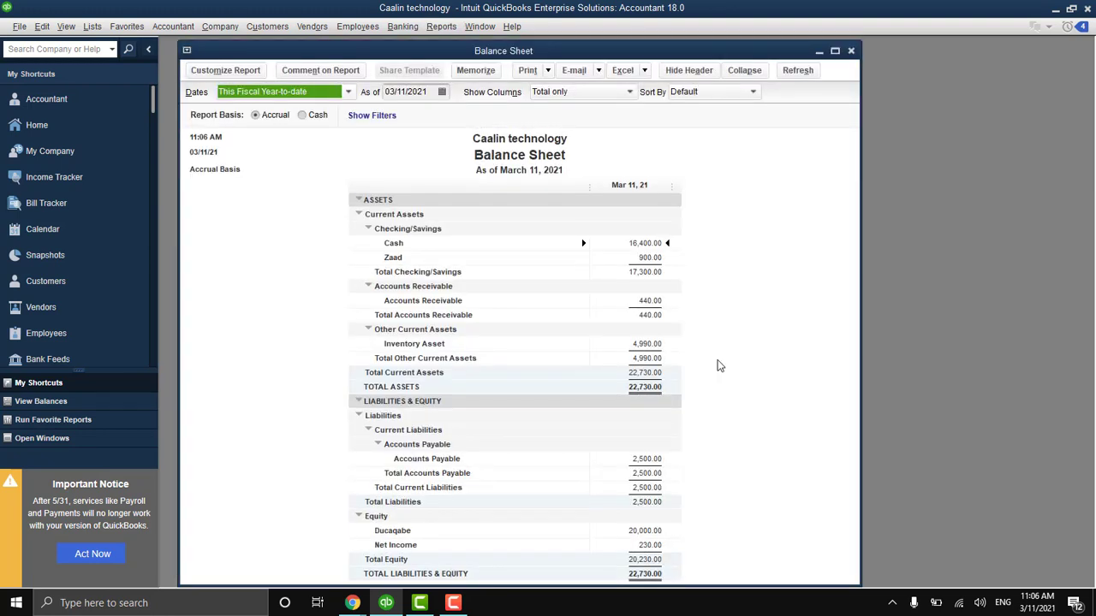
pyautogui.click(835, 51)
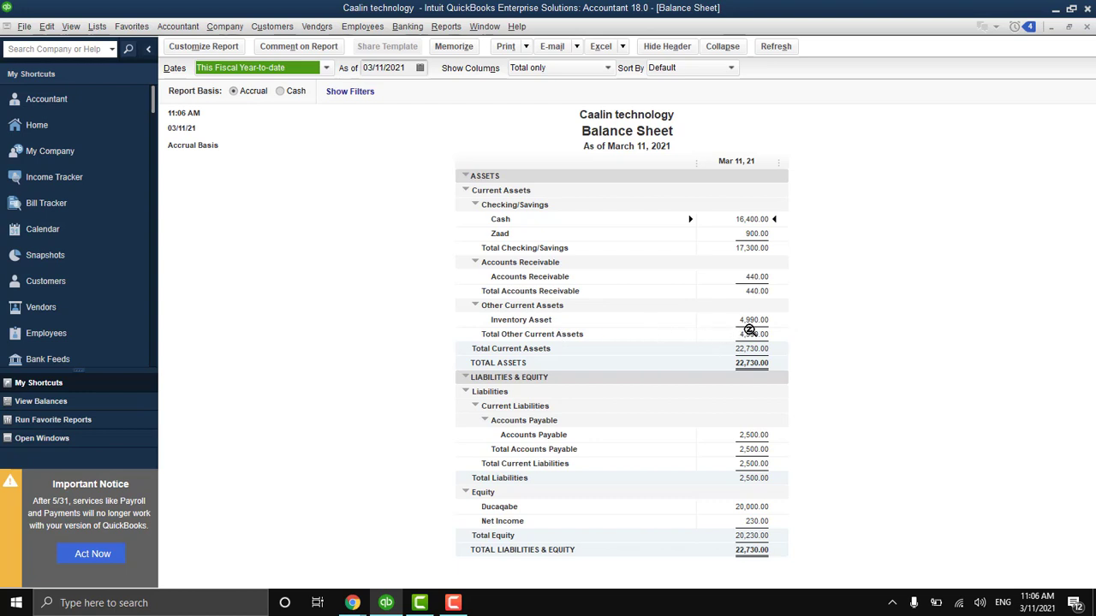
# QuickZoom into the Inventory Asset transactions, including invoice 007, and widen the report columns.
pyautogui.doubleClick(749, 319)
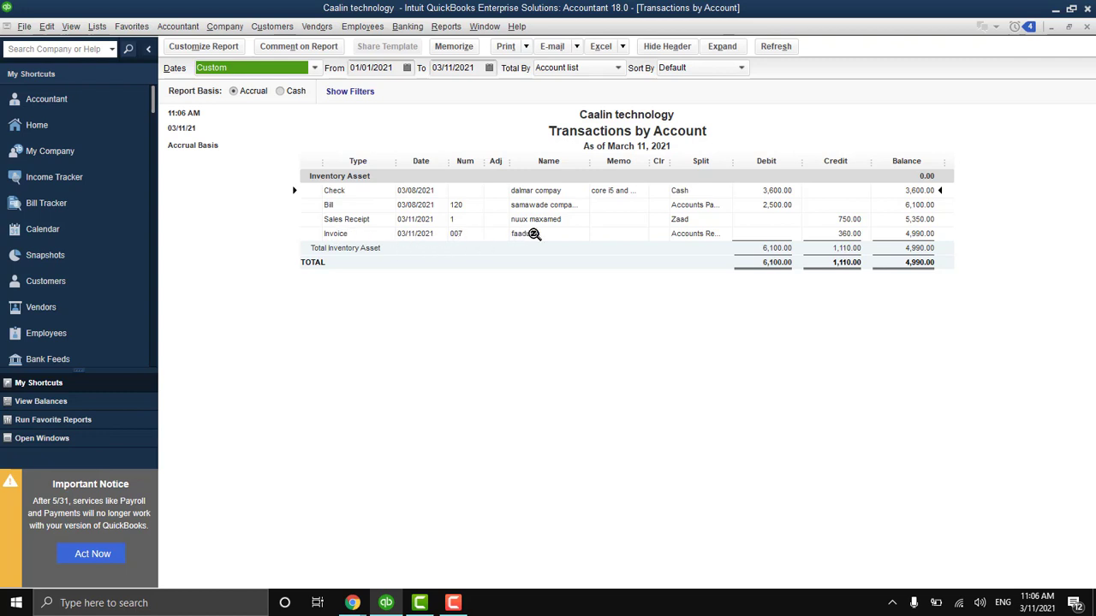
pyautogui.moveTo(734, 165); pyautogui.dragTo(778, 174)
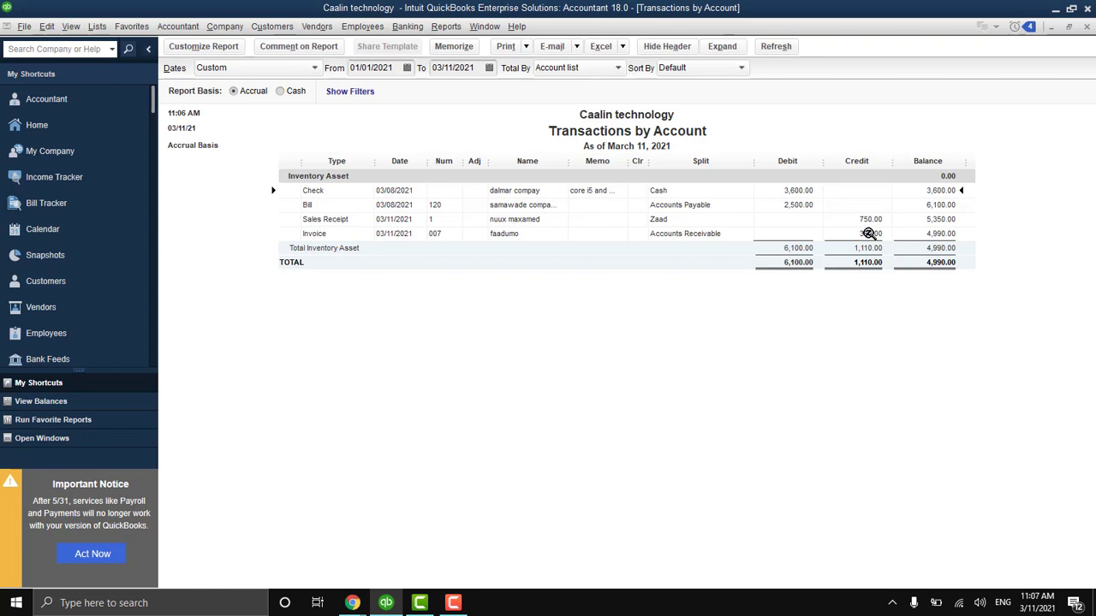
pyautogui.click(447, 29)
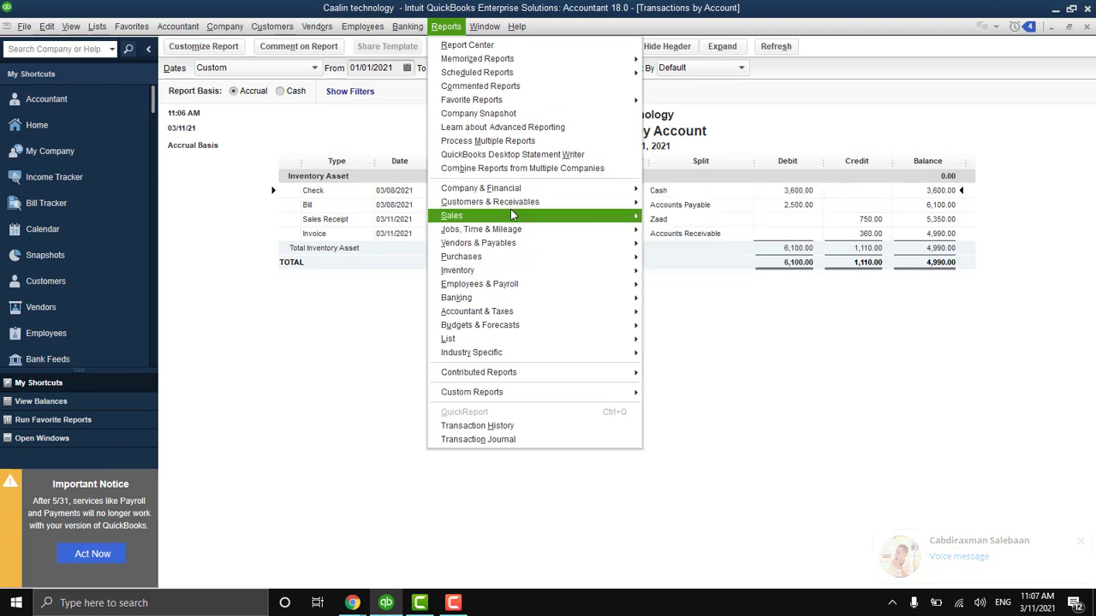
pyautogui.moveTo(558, 200)
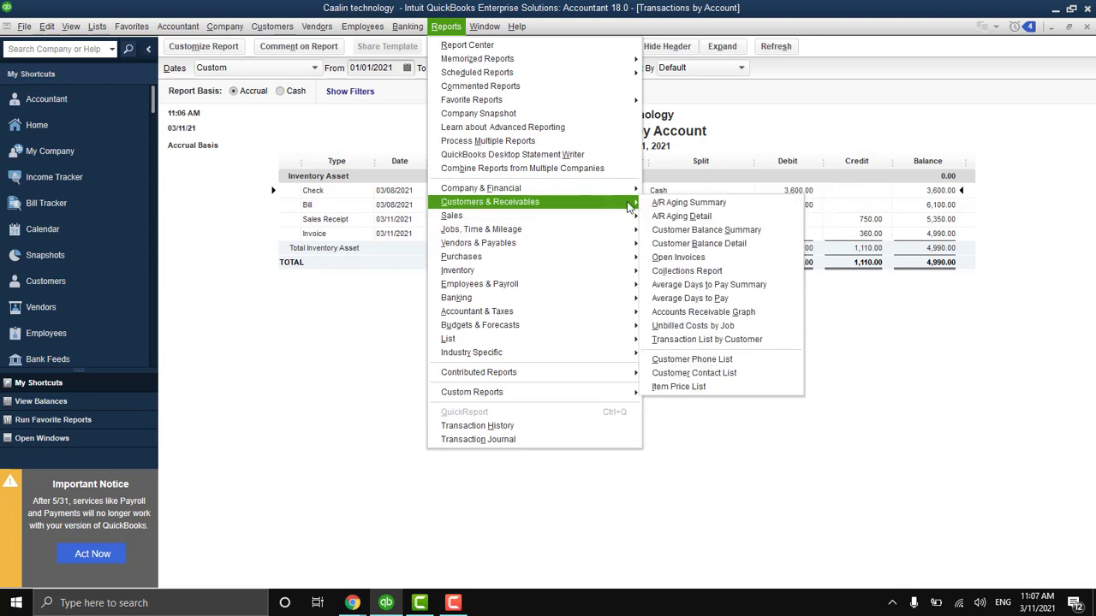
pyautogui.click(699, 237)
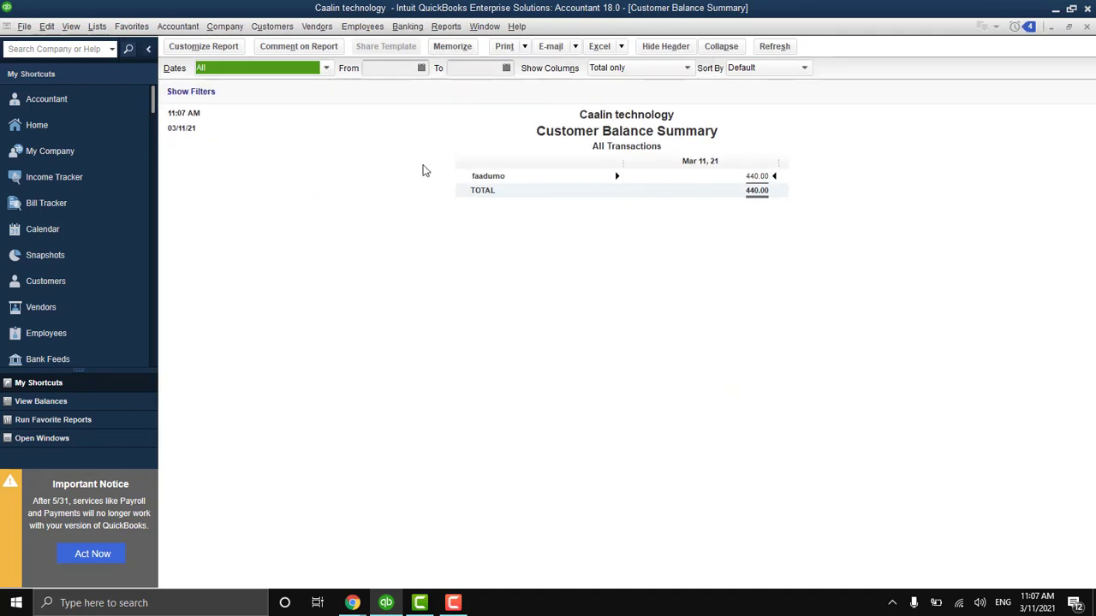
pyautogui.doubleClick(756, 176)
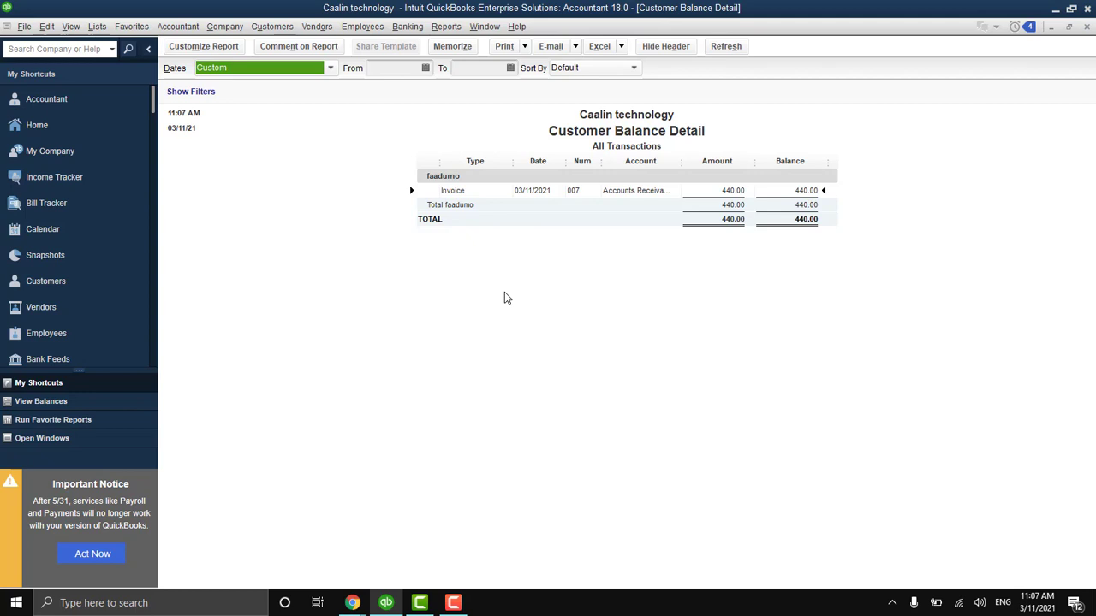
pyautogui.click(1087, 27)
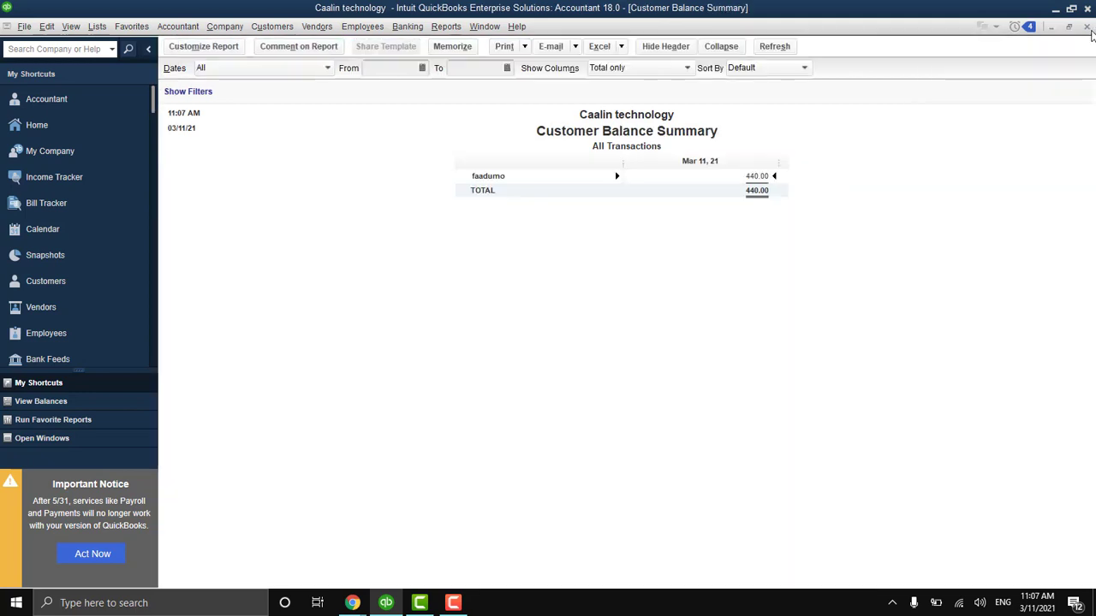
pyautogui.click(1087, 27)
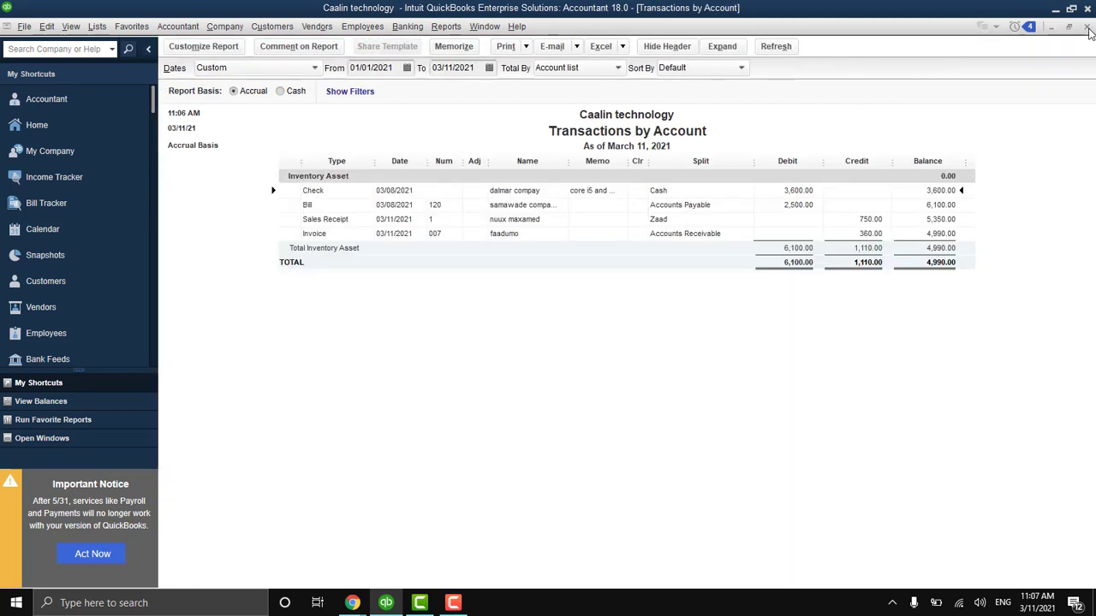
# Close the Inventory Asset Transactions by Account report without memorizing it, then close the Balance Sheet.
pyautogui.click(1088, 29)
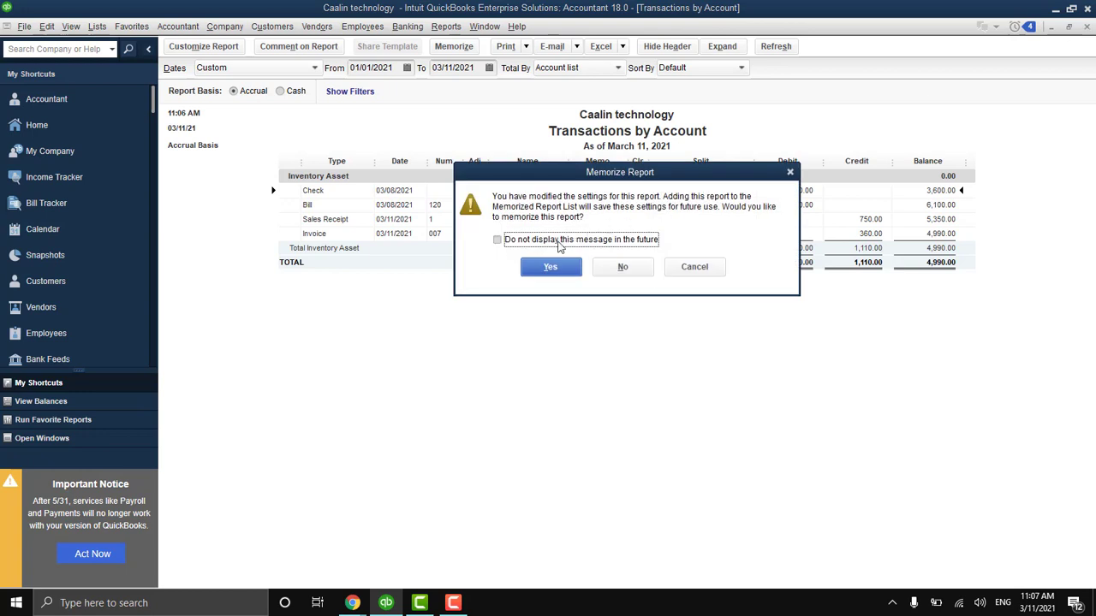
pyautogui.click(540, 271)
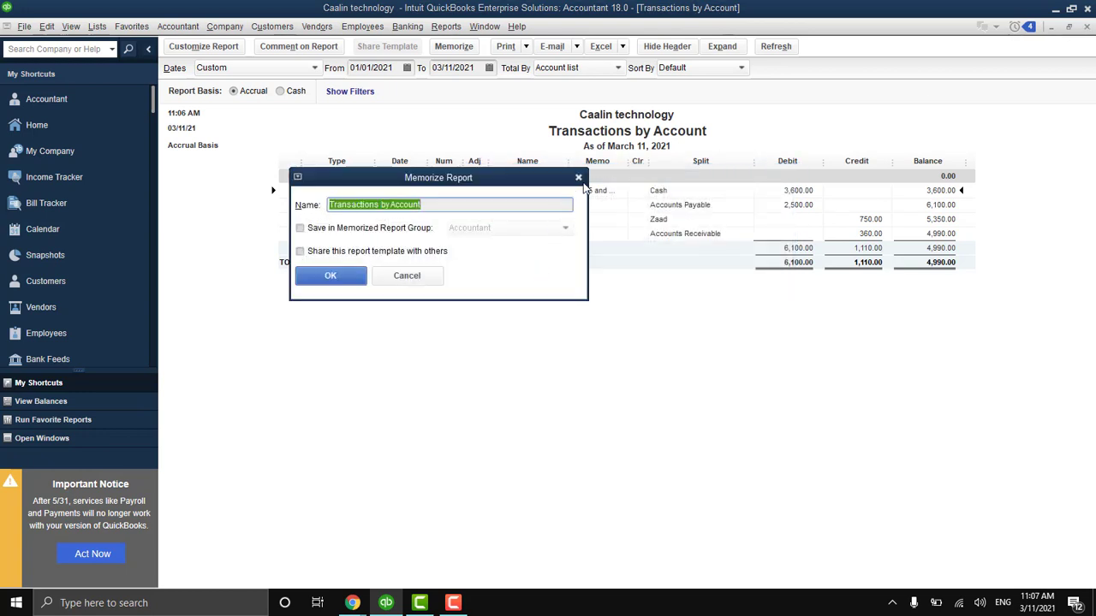
pyautogui.click(580, 180)
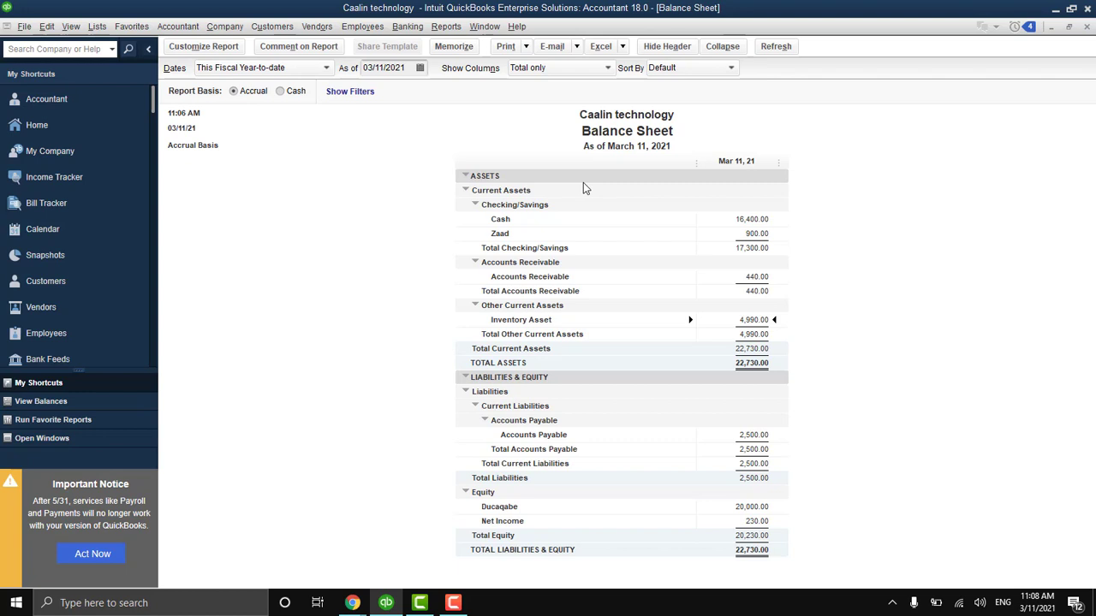
pyautogui.click(1087, 28)
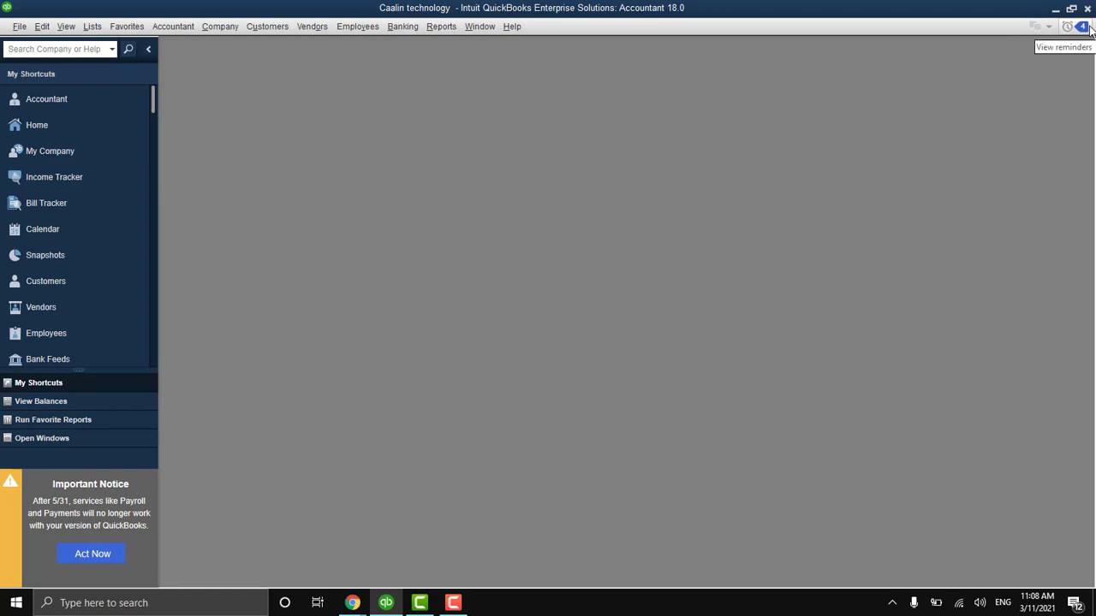